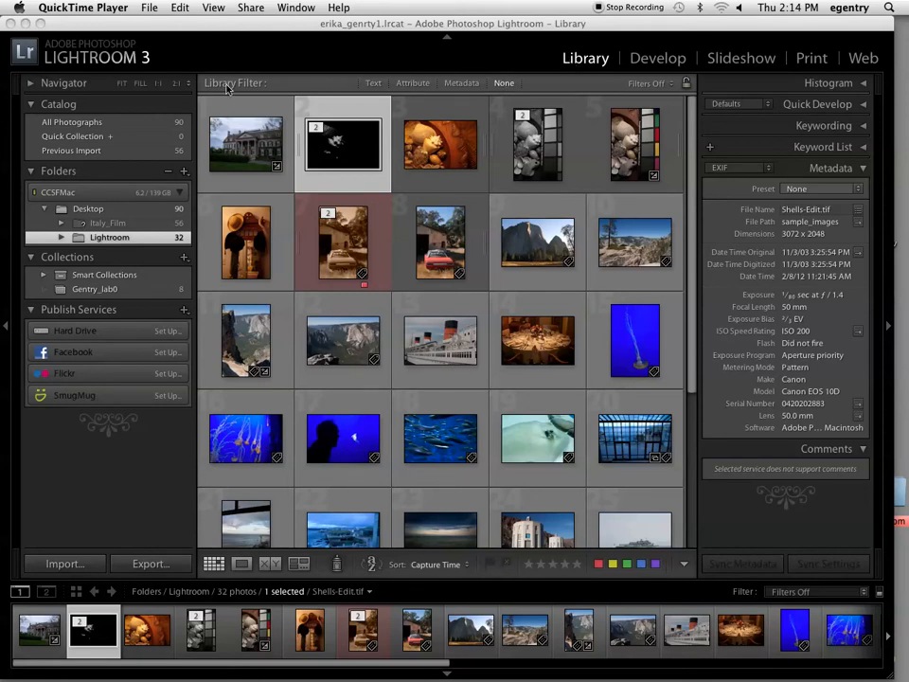
# - Show the text filter above the photo grid and look through its searchable field options
pyautogui.click(373, 83)
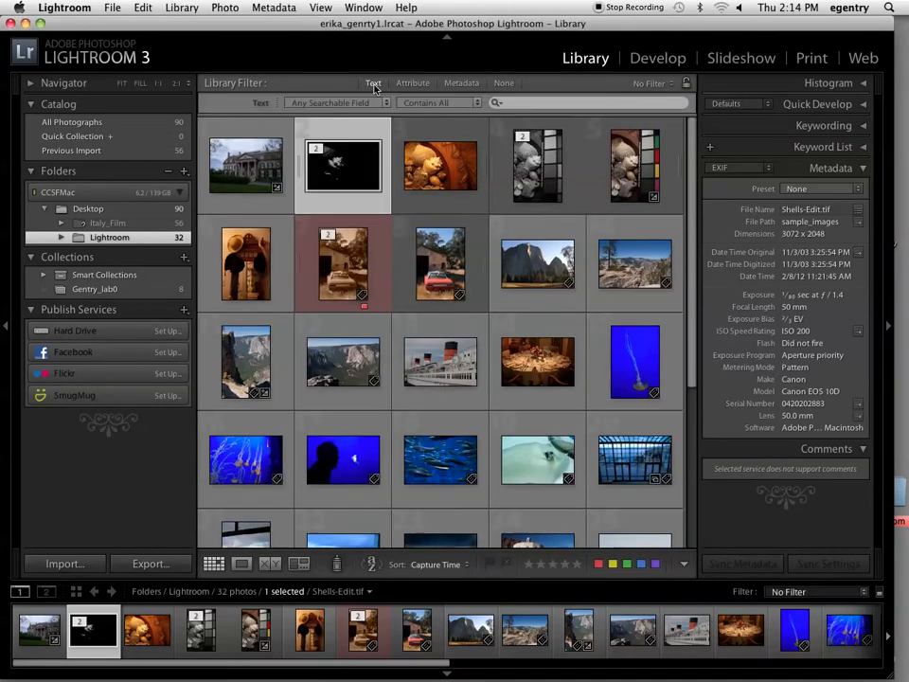
pyautogui.click(326, 102)
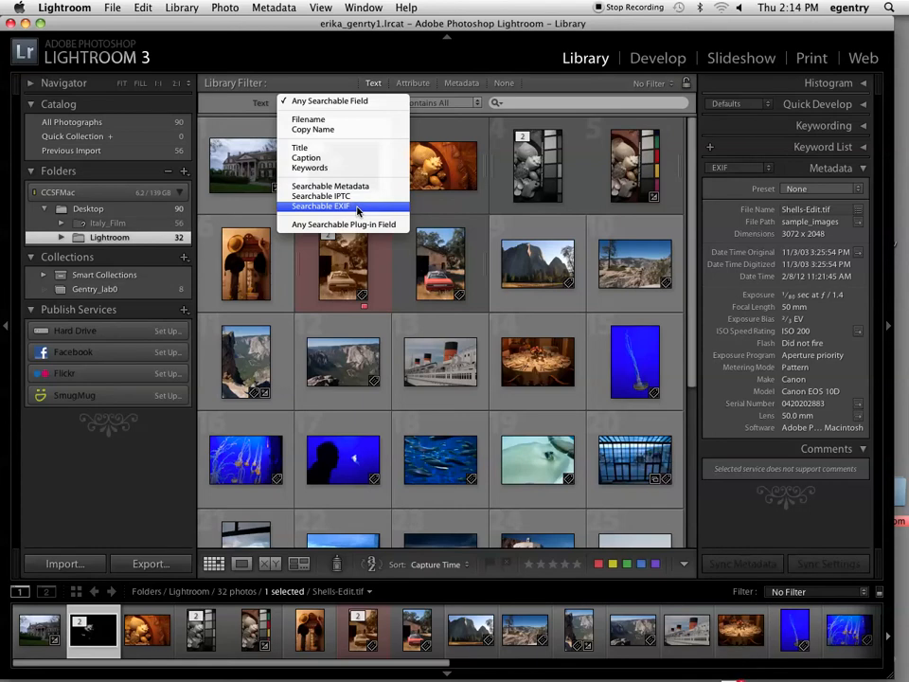
pyautogui.click(671, 215)
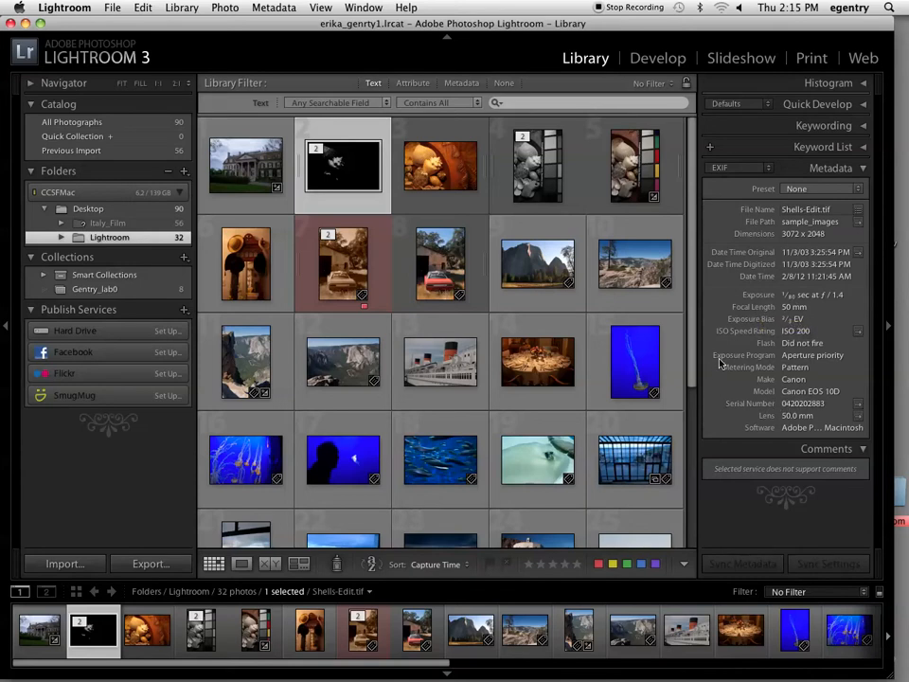
# - Show the IPTC metadata set for the selected shells photo and review its contact, content, image, status and copyright fields
pyautogui.click(747, 170)
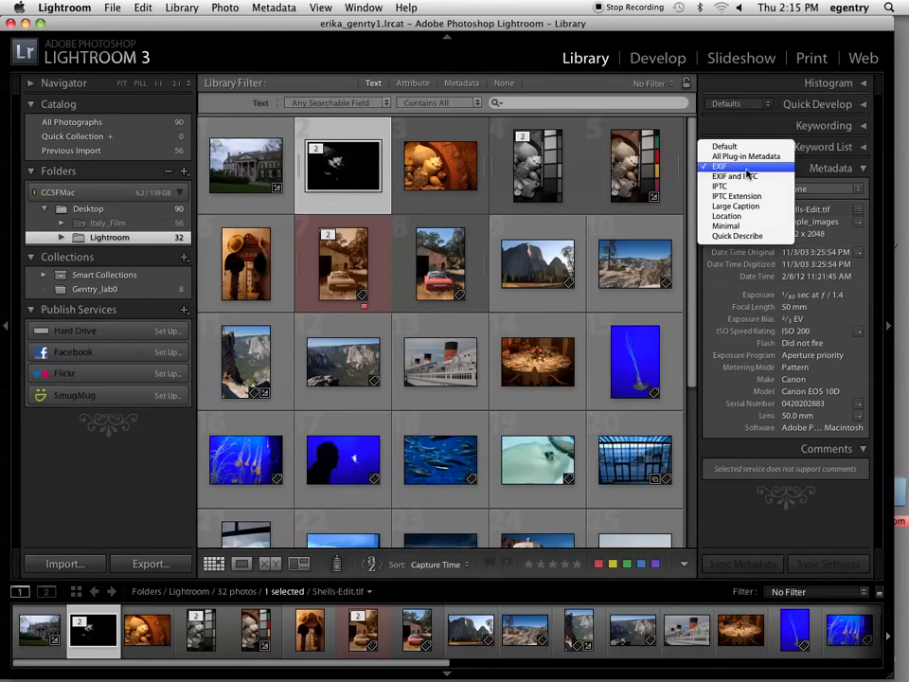
pyautogui.click(746, 187)
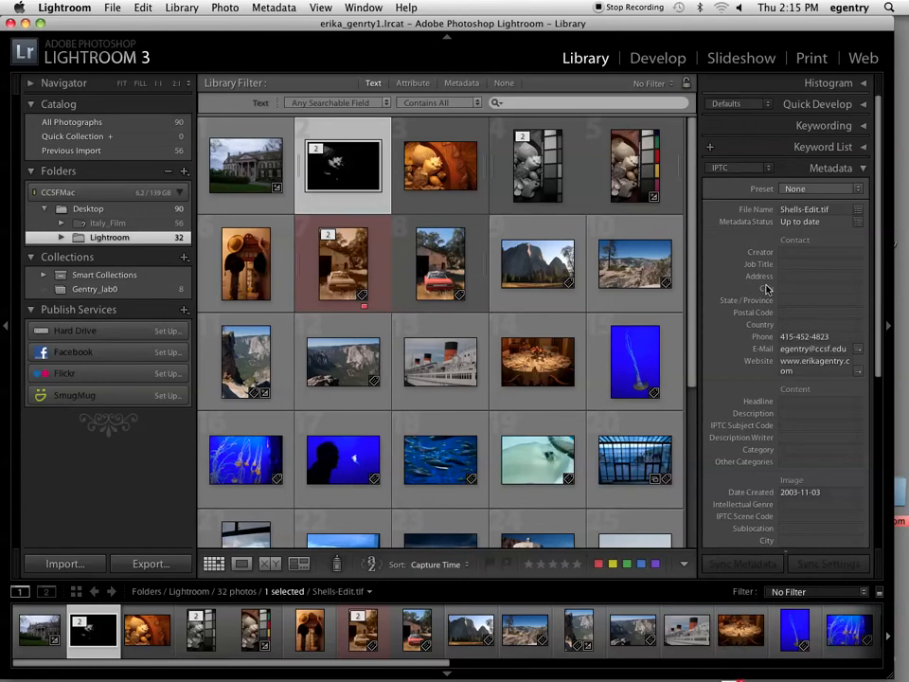
pyautogui.scroll(-3, 757, 336)
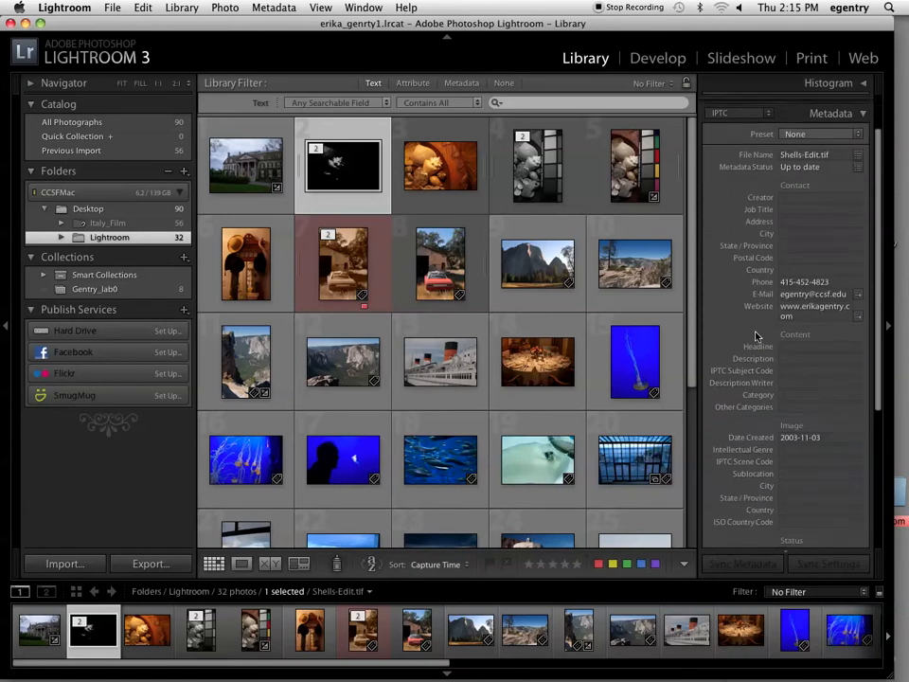
pyautogui.scroll(-5, 757, 335)
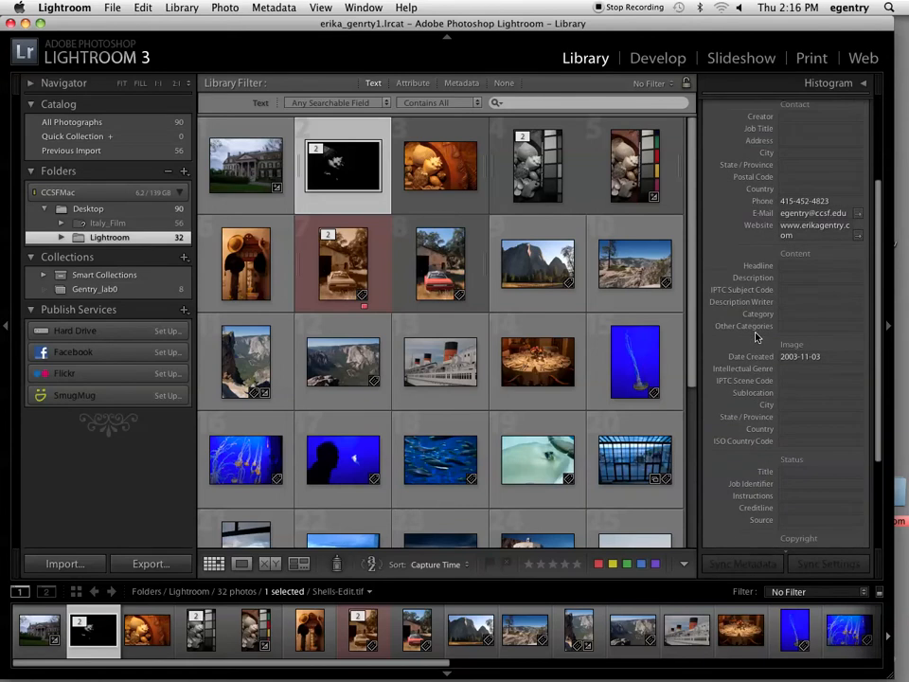
pyautogui.scroll(-4, 757, 336)
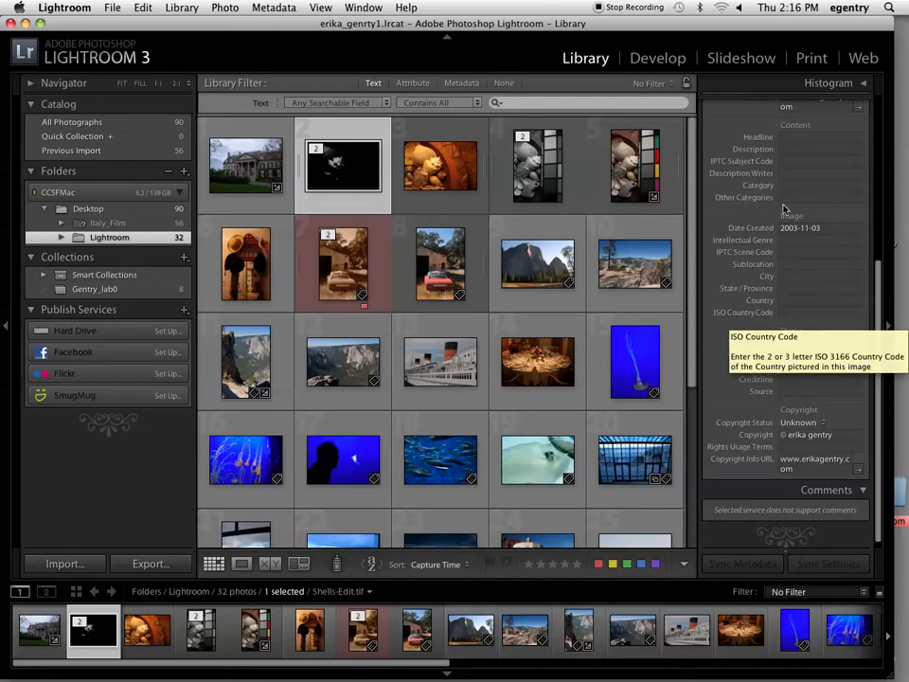
pyautogui.moveTo(876, 445); pyautogui.dragTo(875, 435)
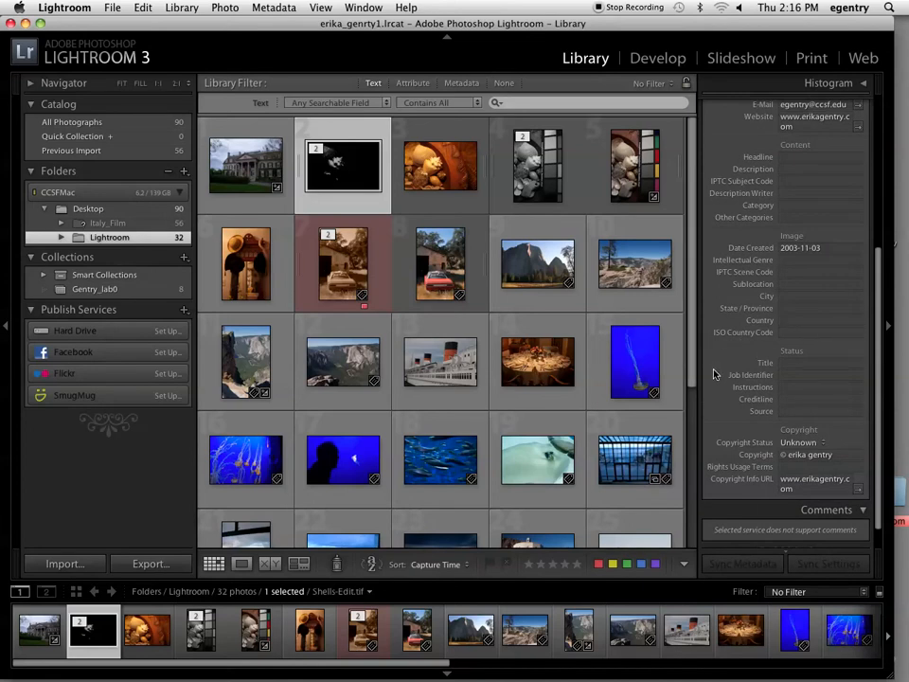
pyautogui.moveTo(715, 375)
pyautogui.scroll(8, 796, 310)
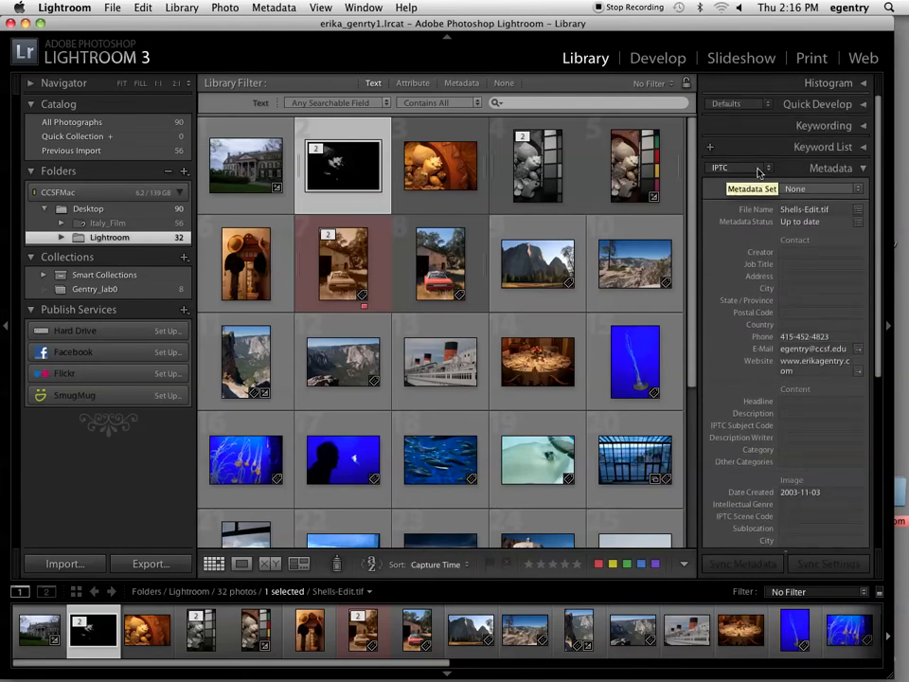
# - Expand the keywording section and check the keyword tags of the two car photos and monterey_aquarium017.jpg
pyautogui.click(809, 127)
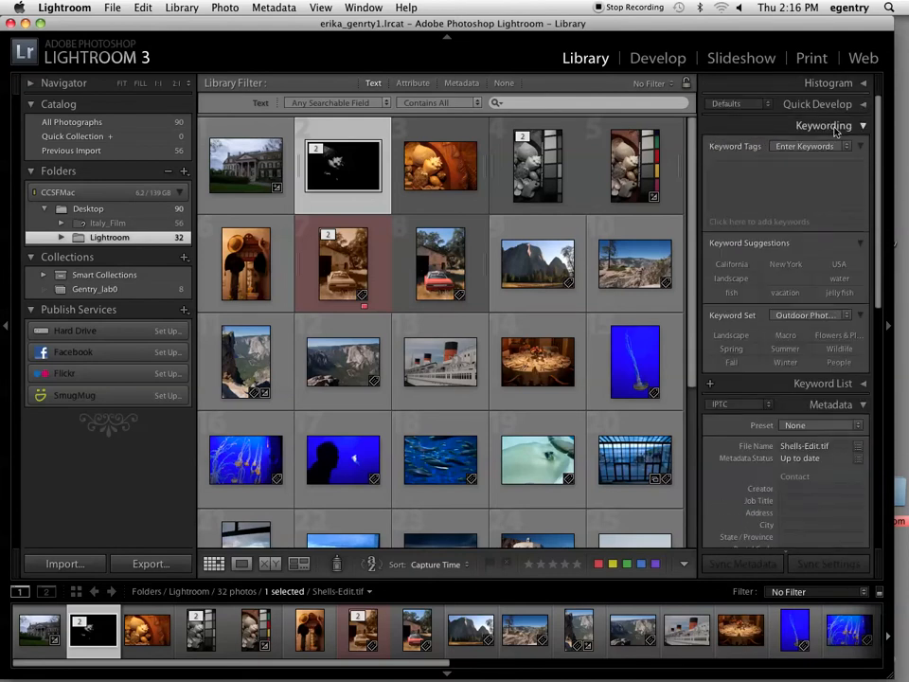
pyautogui.click(428, 271)
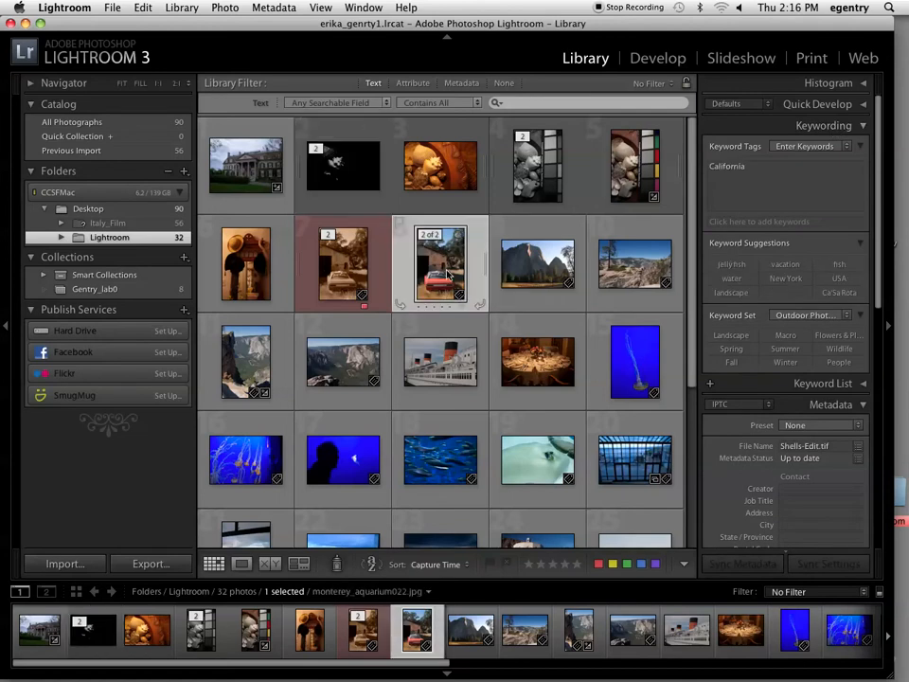
pyautogui.press('Left')
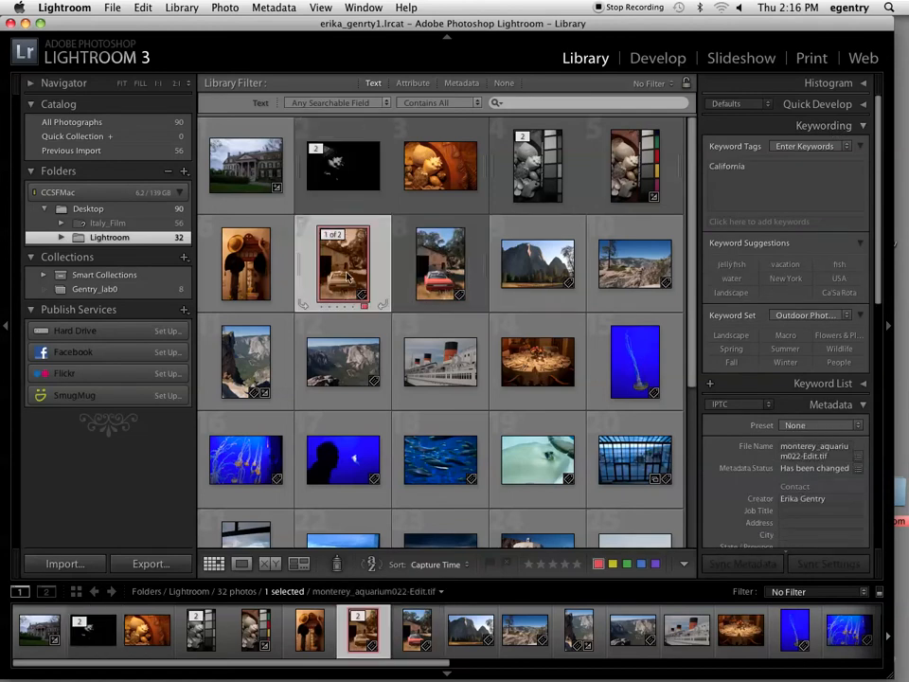
pyautogui.click(638, 461)
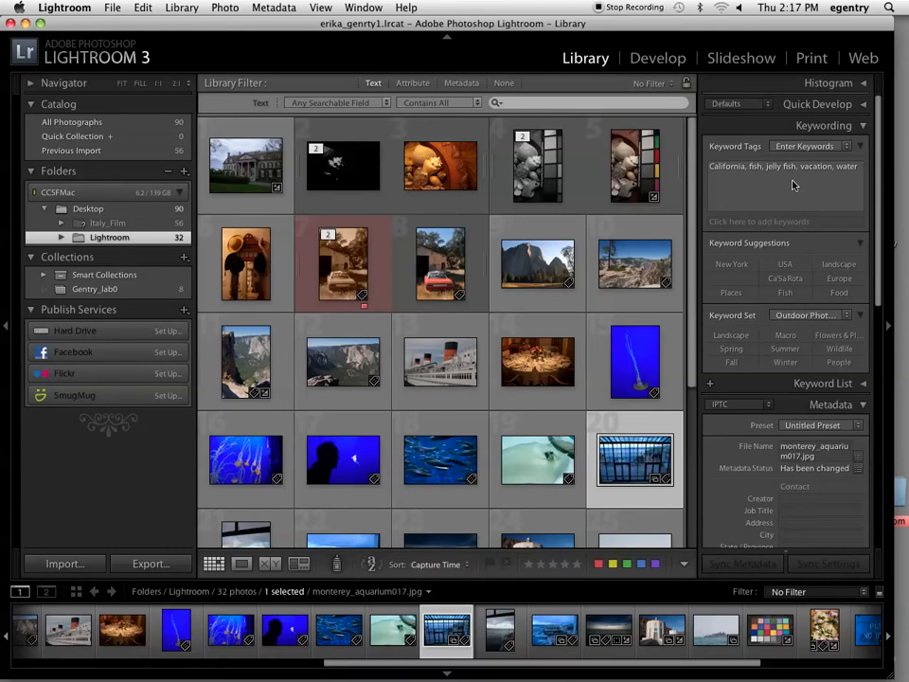
# - Switch to Safari, load gettyimages.com and reposition the browser window
pyautogui.moveTo(583, 663)
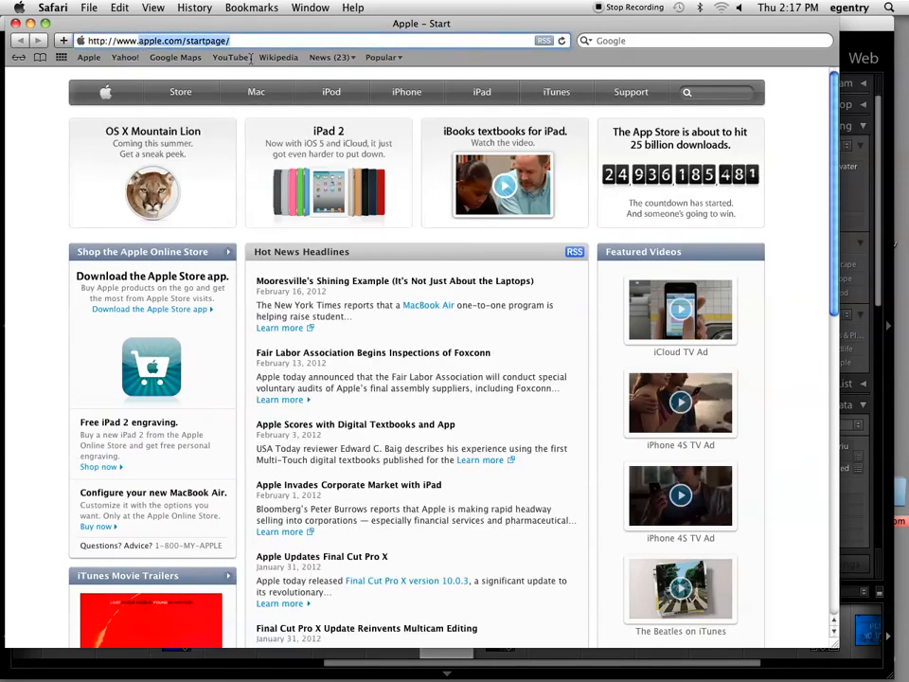
pyautogui.write('gettyimages.com')
pyautogui.press('Return')
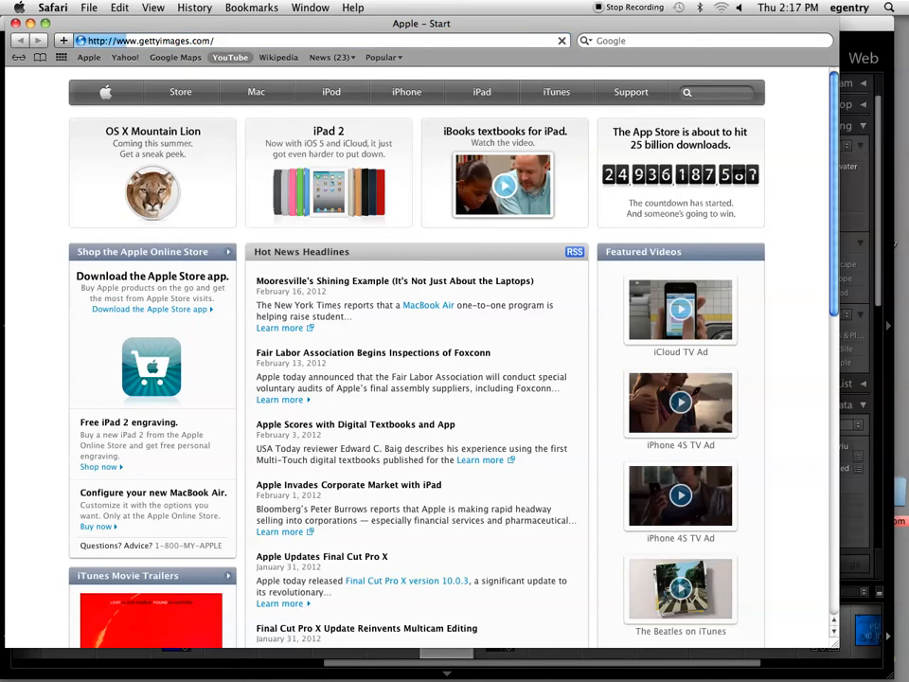
pyautogui.moveTo(253, 25); pyautogui.dragTo(256, 25)
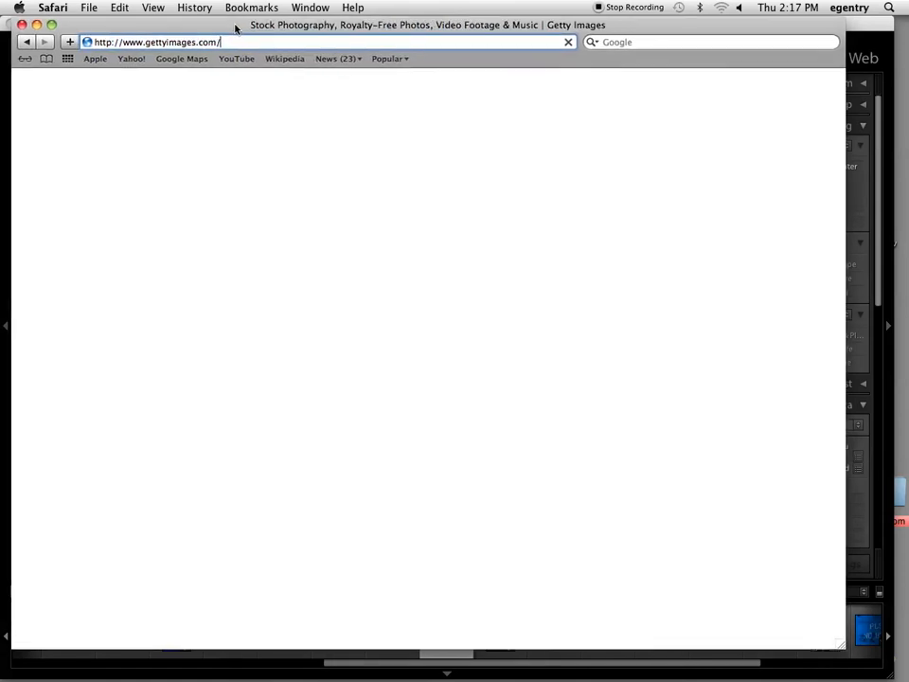
pyautogui.moveTo(234, 32); pyautogui.dragTo(253, 31)
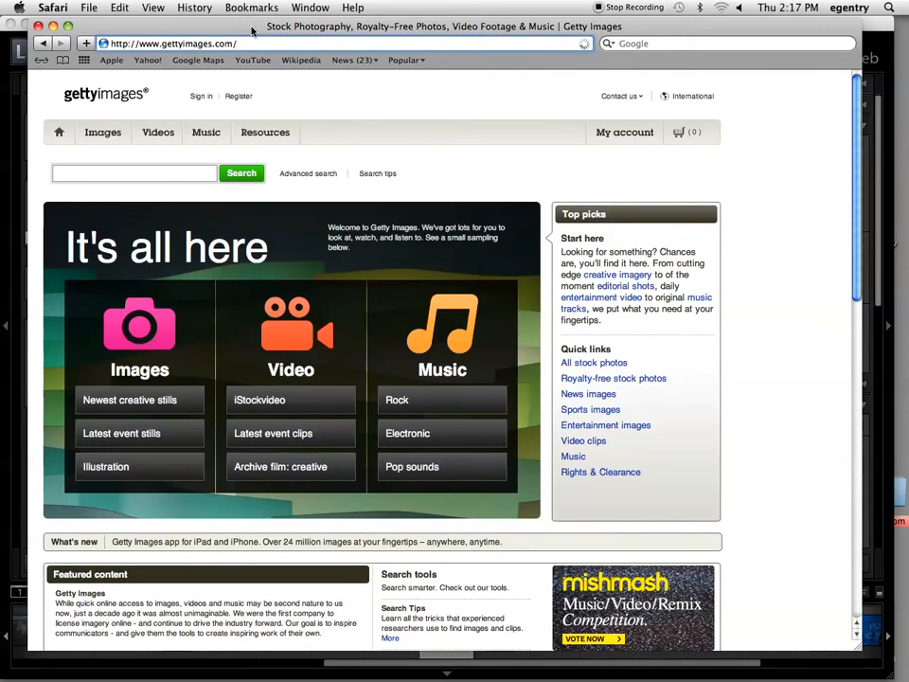
# - Search the Getty Images creative stock images for Golden Gate Bridge and dismiss the image details tip
pyautogui.click(121, 174)
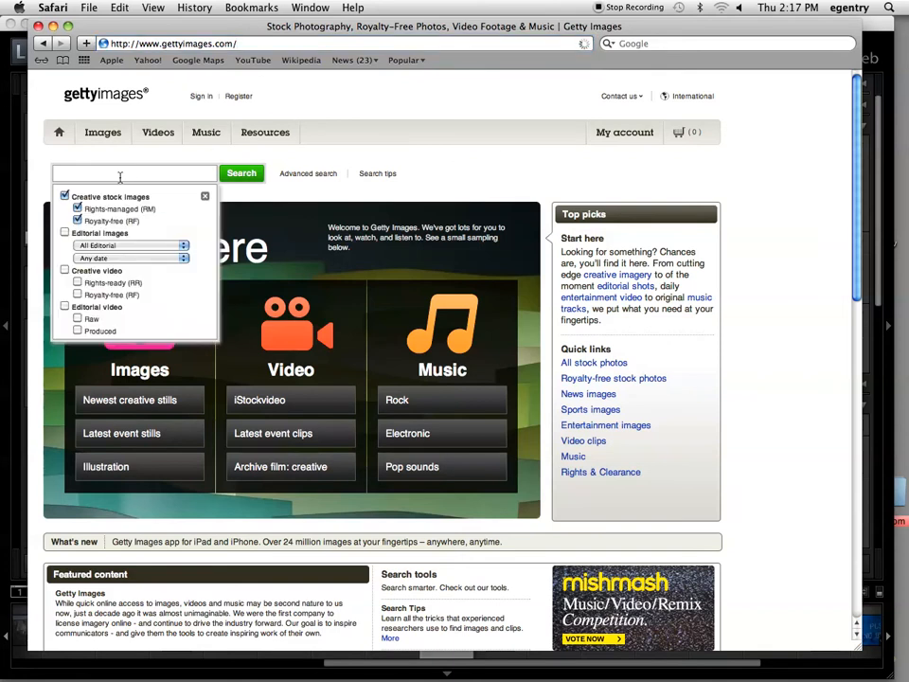
pyautogui.write('Golden Gate Bridge')
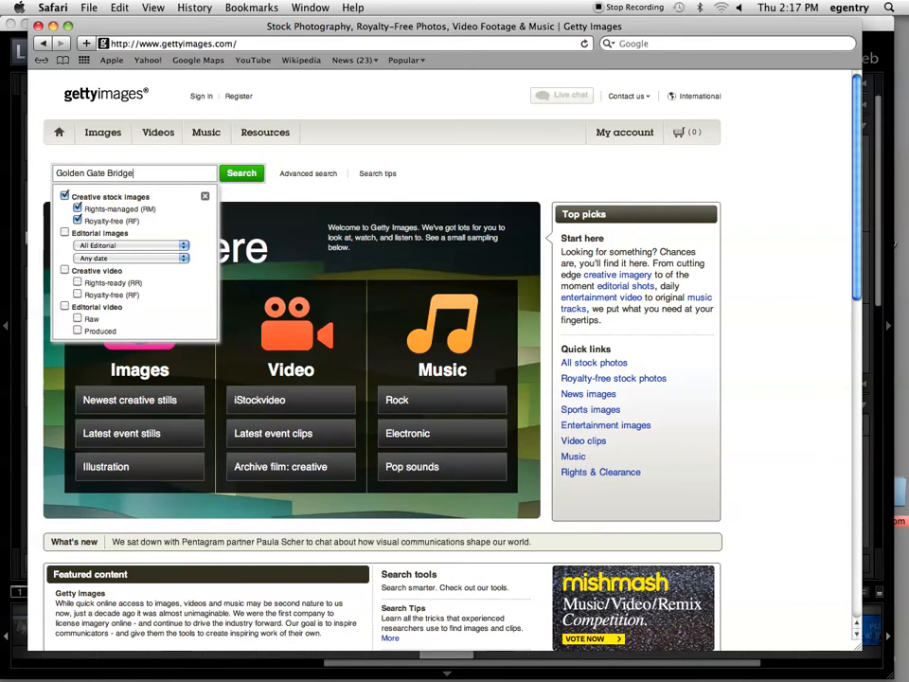
pyautogui.press('Return')
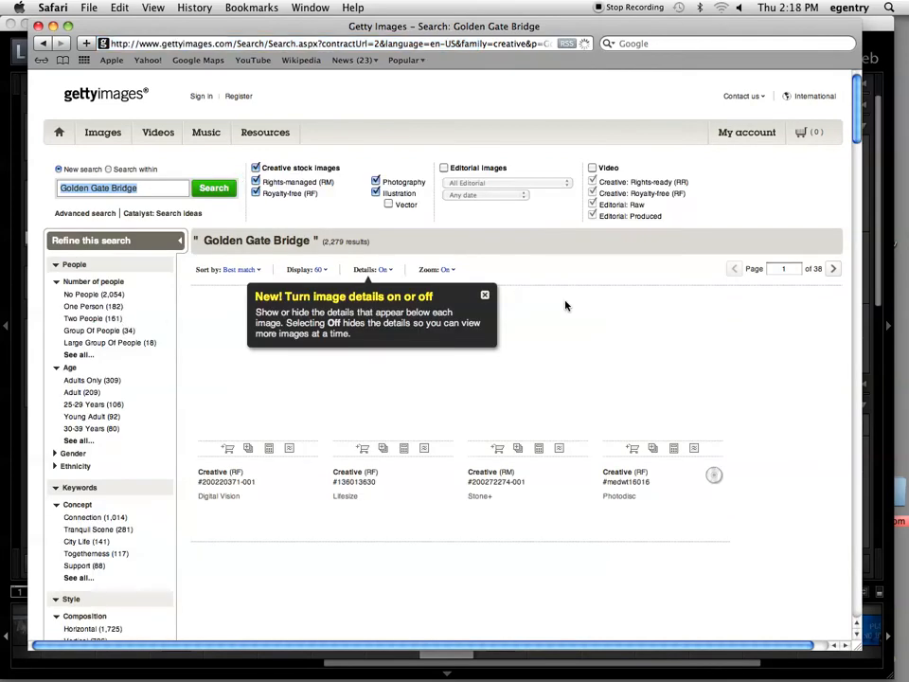
pyautogui.click(484, 294)
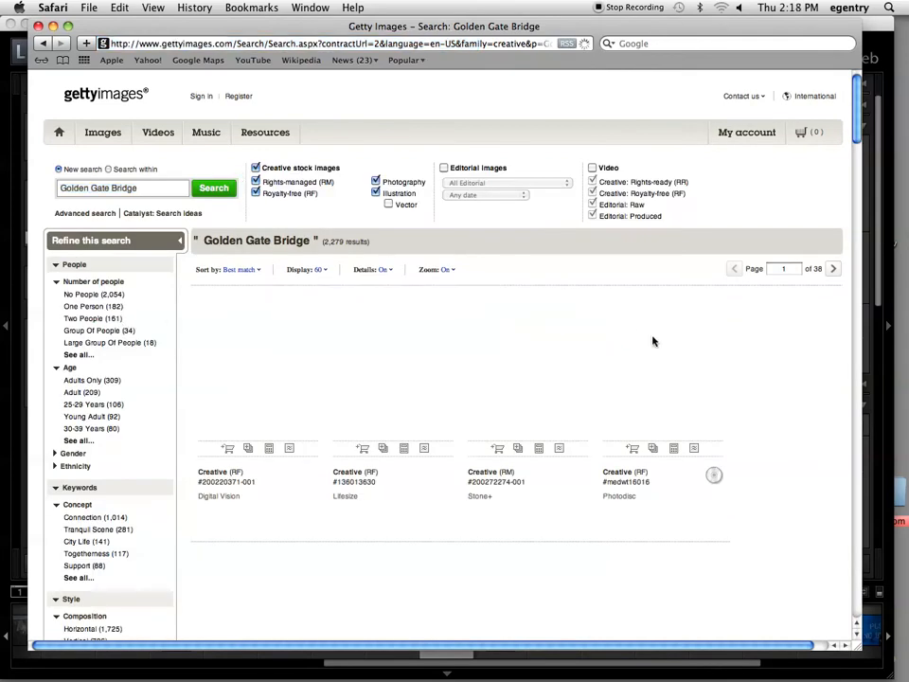
# - Open the result of the couple embracing in front of the bridge, examine its keywords and licensing details, and close its window
pyautogui.scroll(-3, 651, 340)
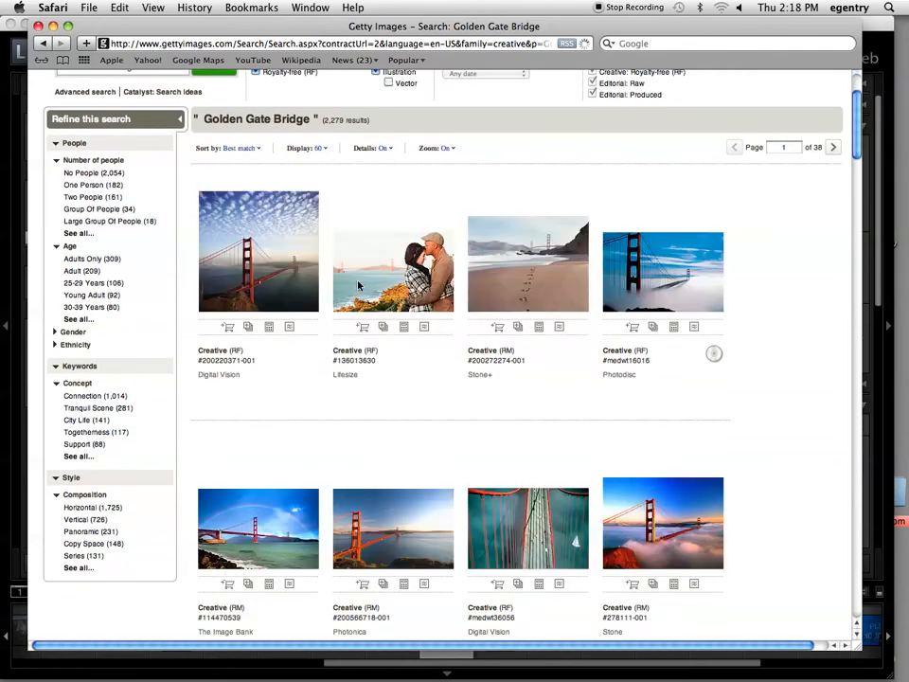
pyautogui.click(417, 251)
pyautogui.scroll(-5, 582, 421)
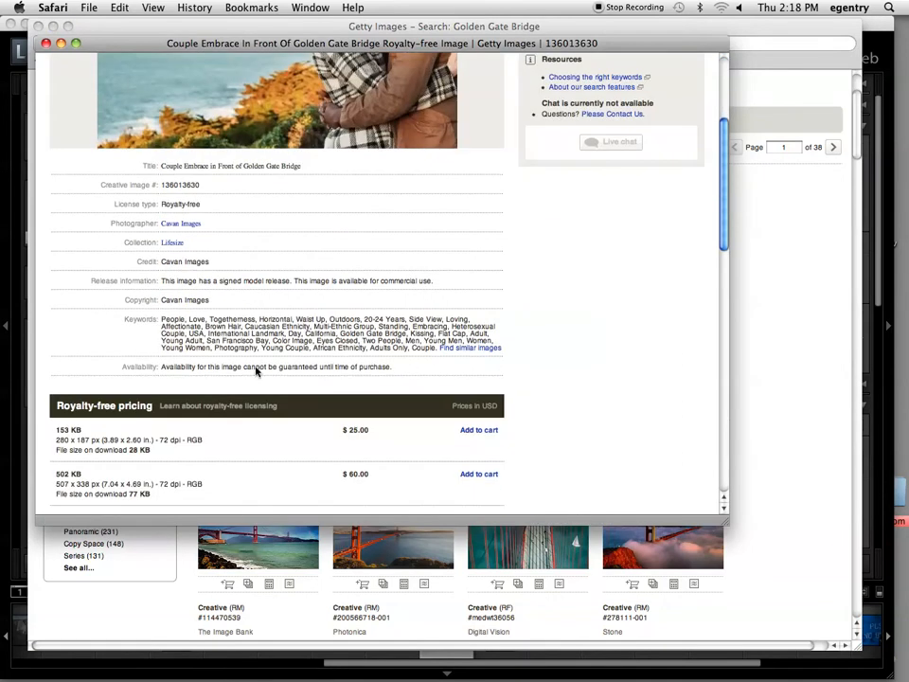
pyautogui.scroll(2, 161, 325)
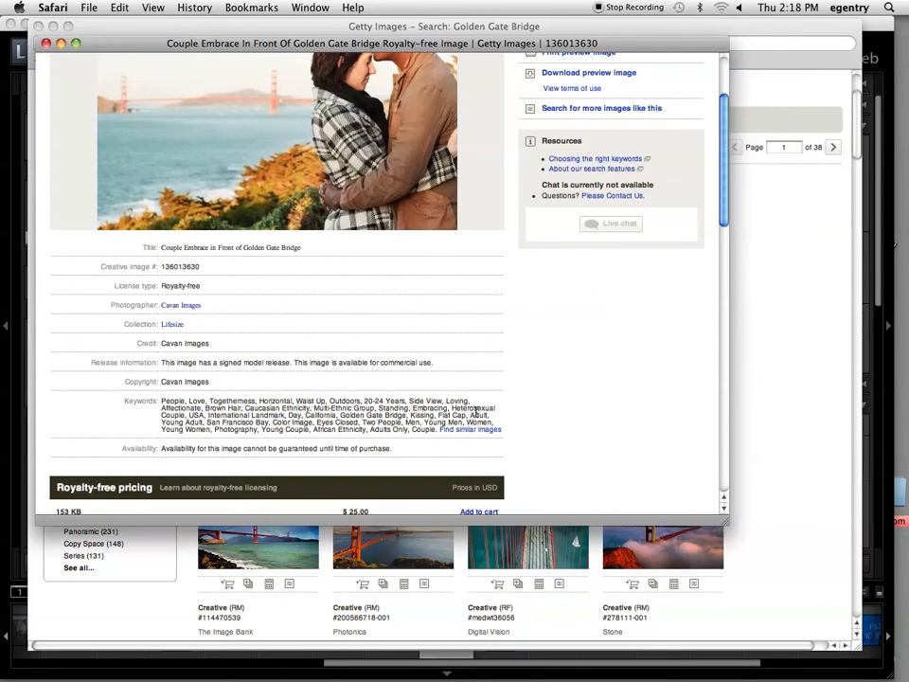
pyautogui.scroll(3, 502, 420)
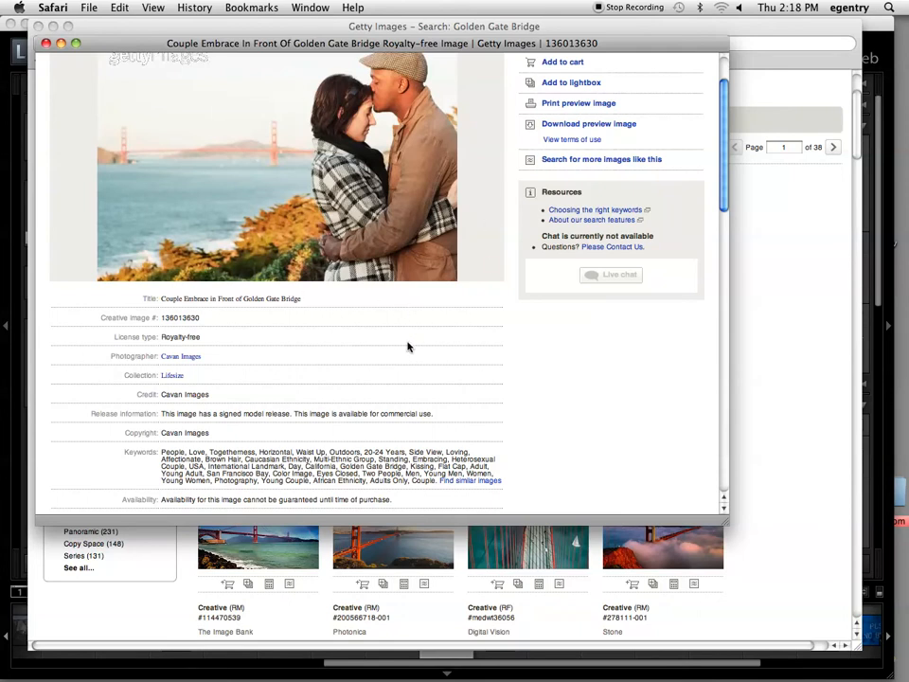
pyautogui.scroll(-1, 408, 347)
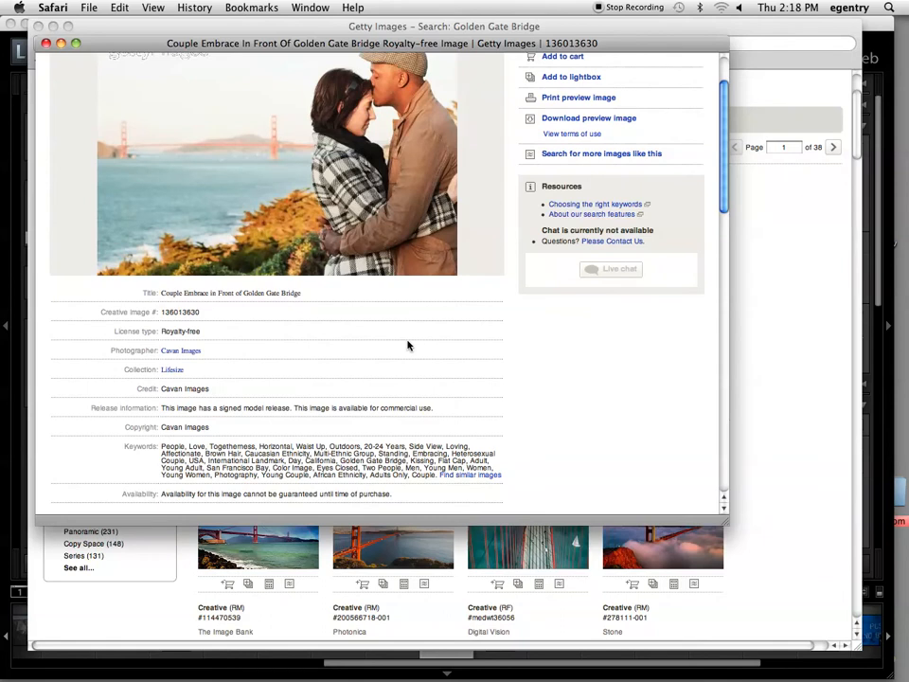
pyautogui.press('super+w')
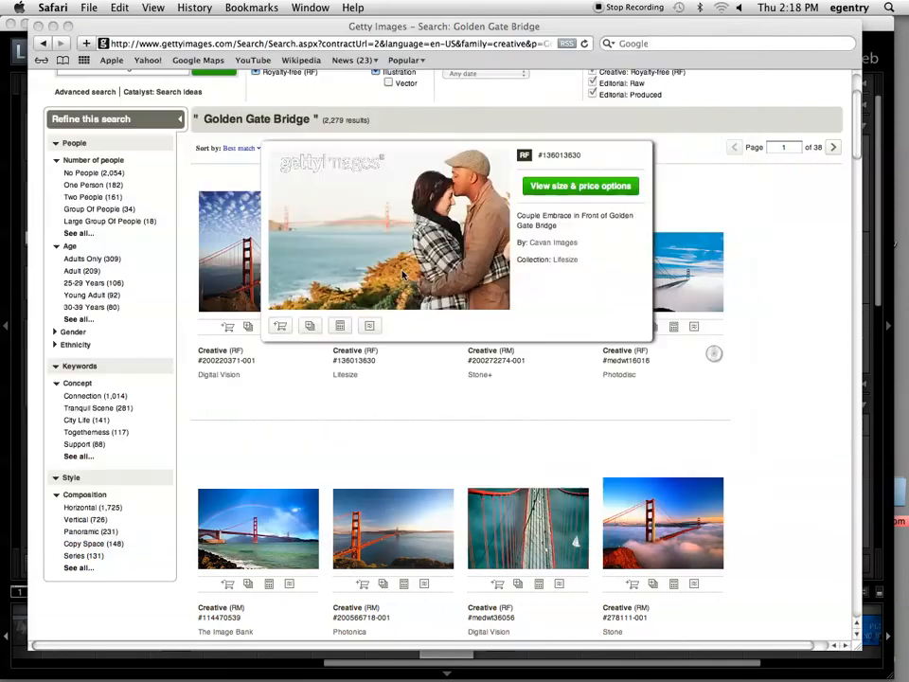
# - Return to Lightroom and show the EXIF and IPTC metadata set for monterey_aquarium017.jpg
pyautogui.click(894, 376)
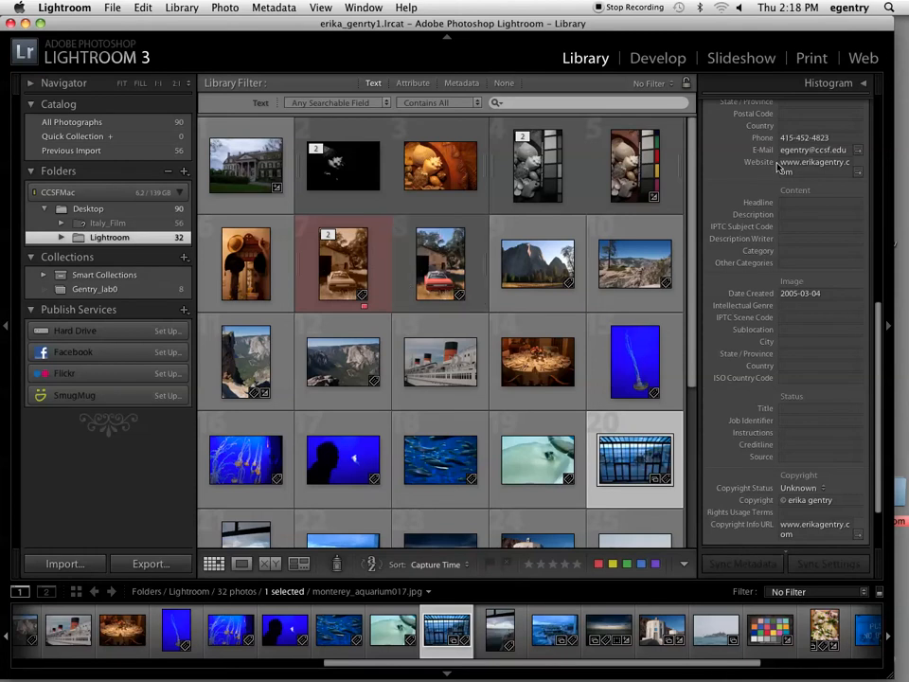
pyautogui.scroll(3, 785, 236)
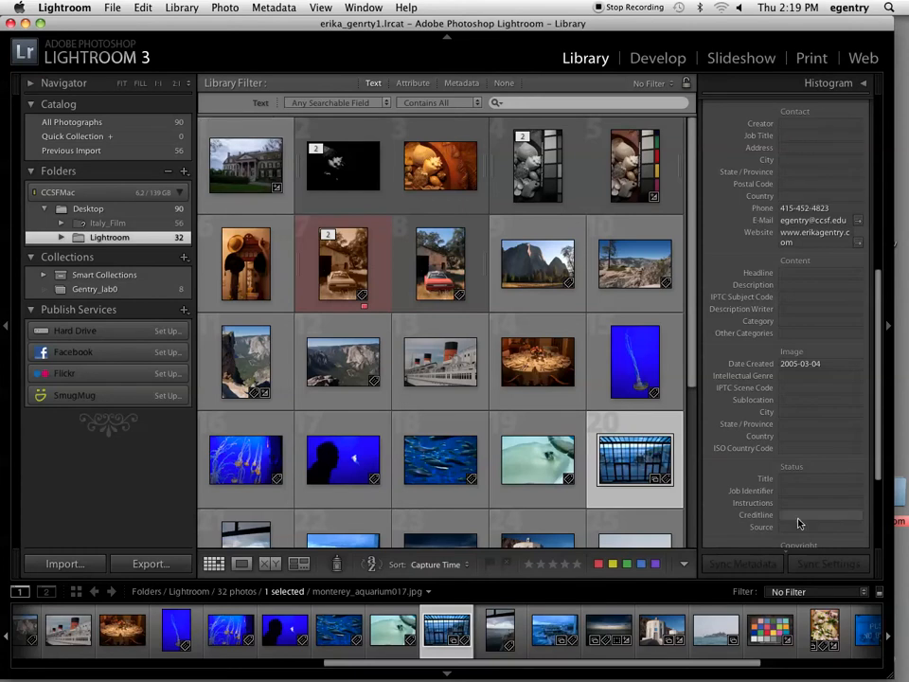
pyautogui.scroll(5, 757, 142)
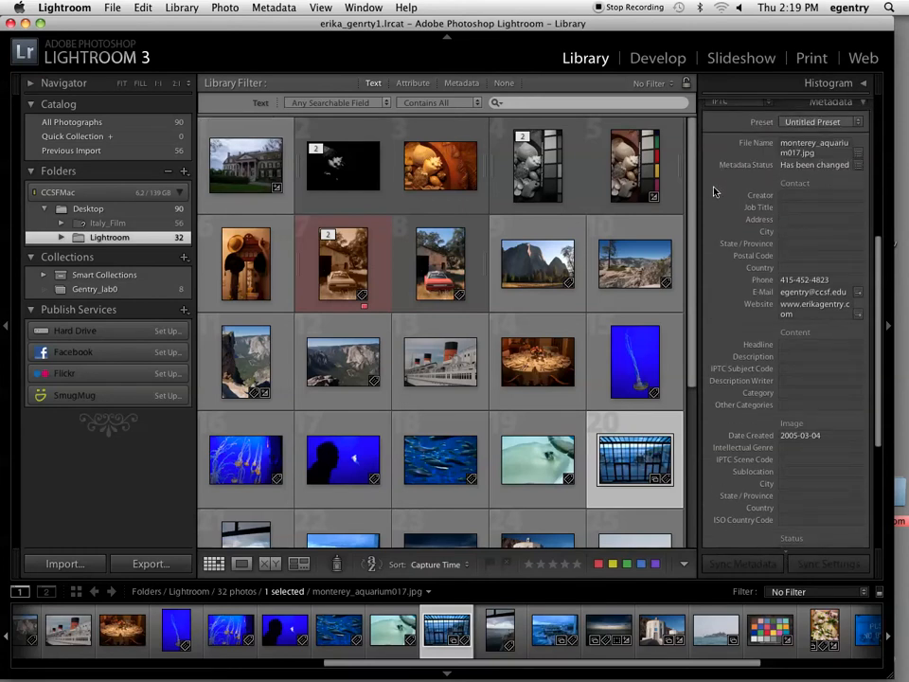
pyautogui.click(725, 147)
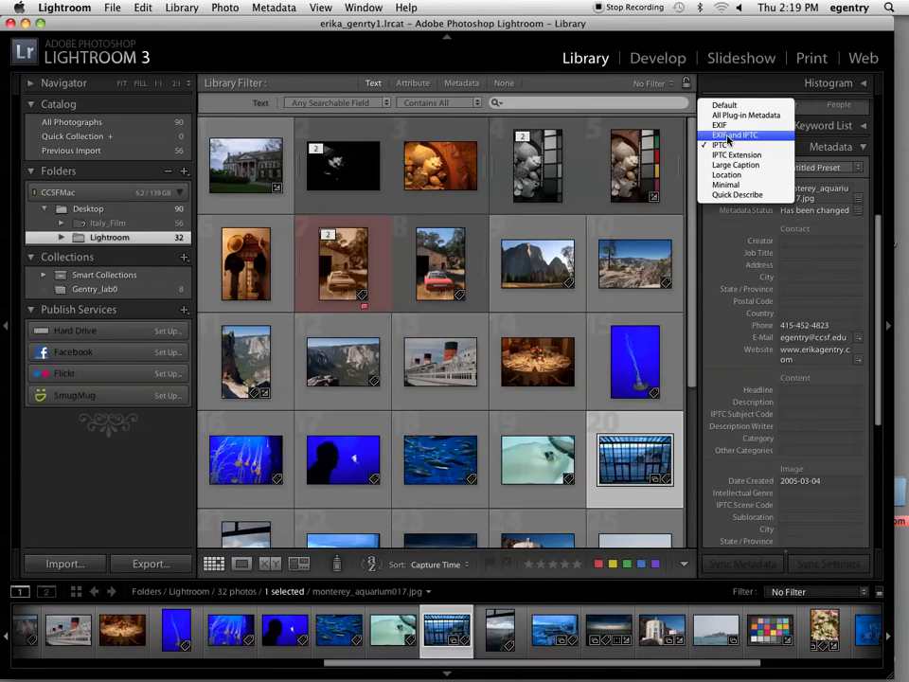
pyautogui.click(721, 136)
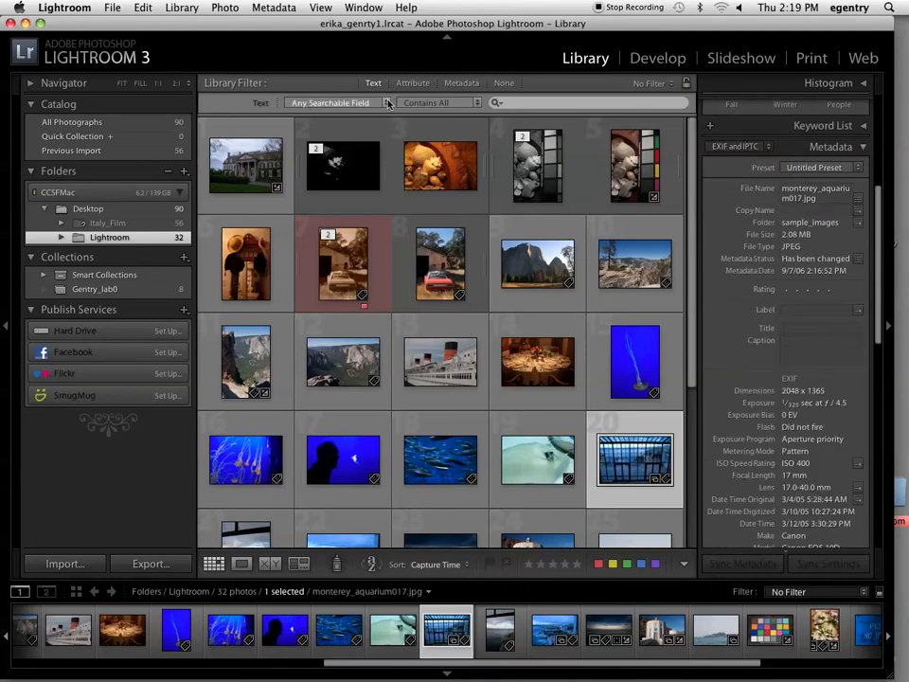
# - Set the text filter to search Any Searchable Field
pyautogui.click(345, 103)
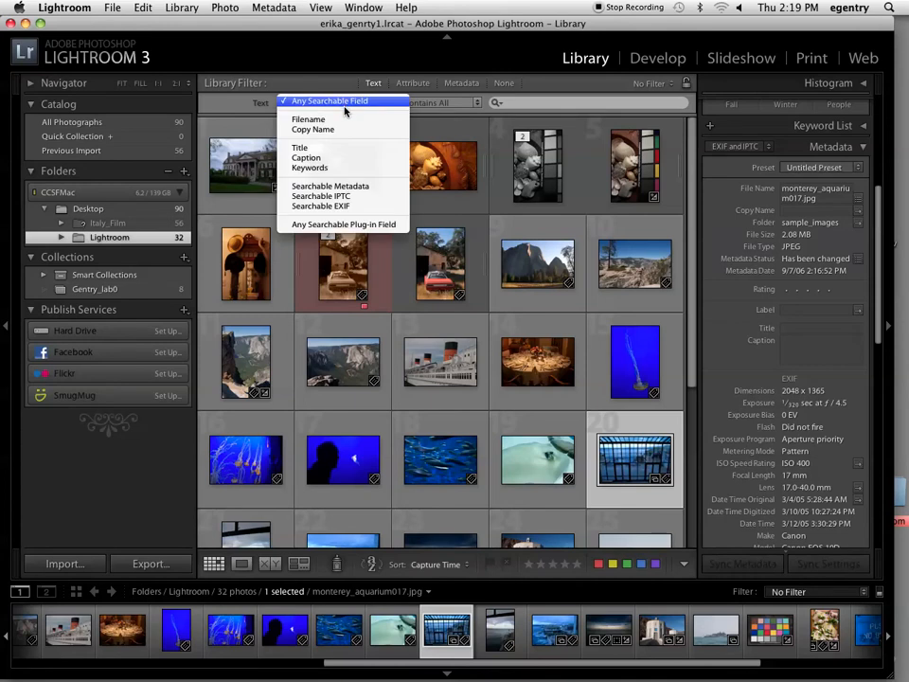
pyautogui.click(327, 100)
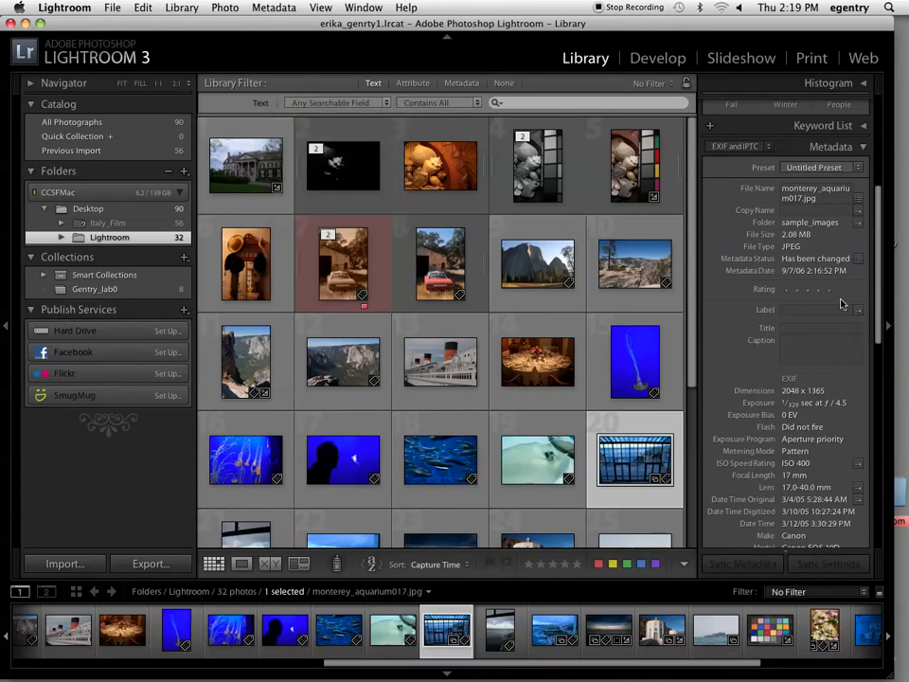
# - Search any searchable field of the Lightroom folder's photos for "red"
pyautogui.click(530, 105)
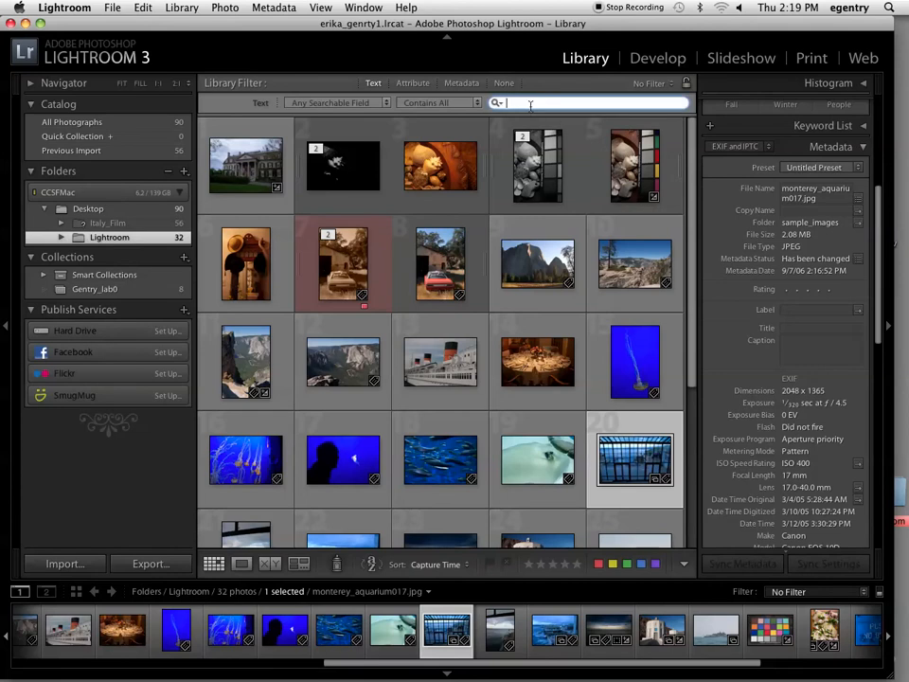
pyautogui.write('red')
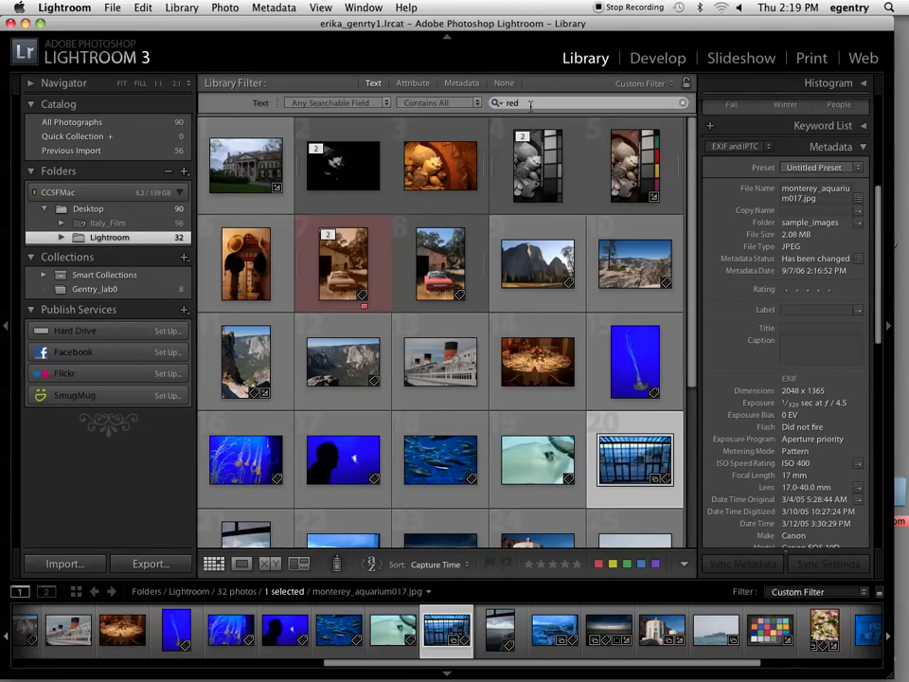
pyautogui.click(530, 105)
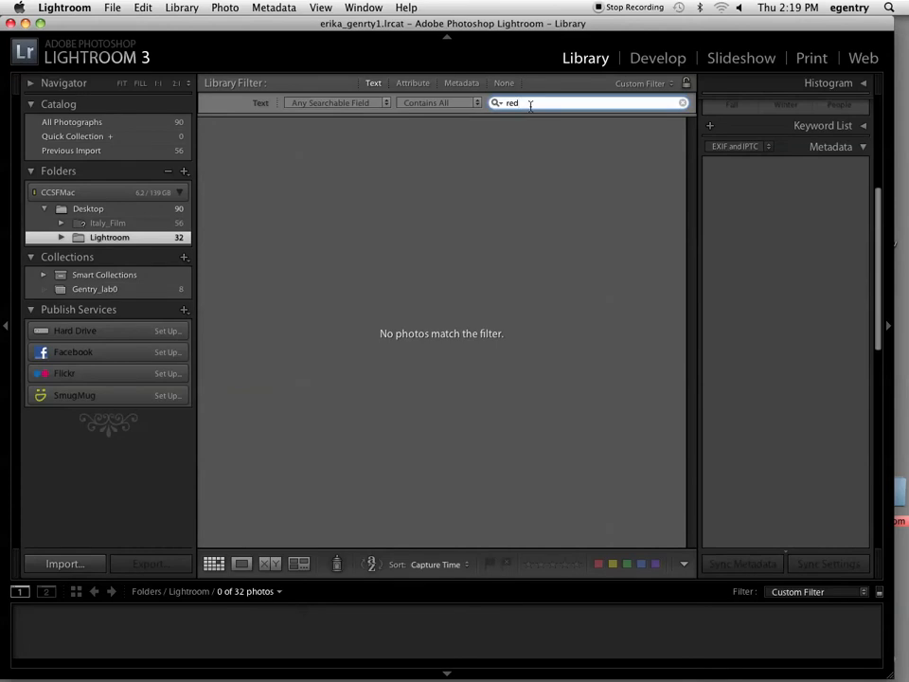
pyautogui.press('Return')
# - Replace the text filter's search term with "California"
pyautogui.click(500, 101)
pyautogui.write('California')
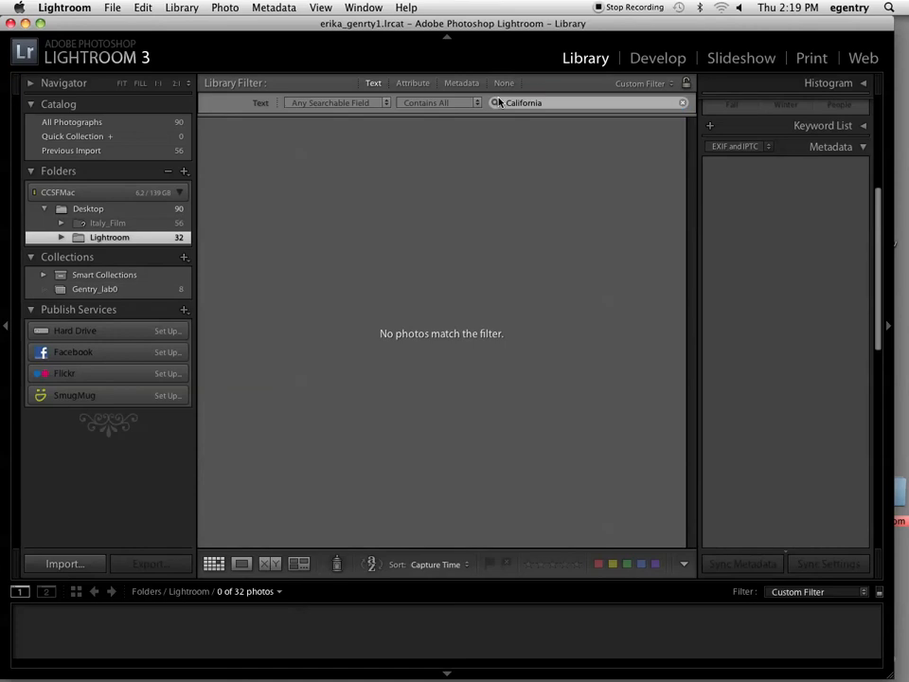
pyautogui.press('Return')
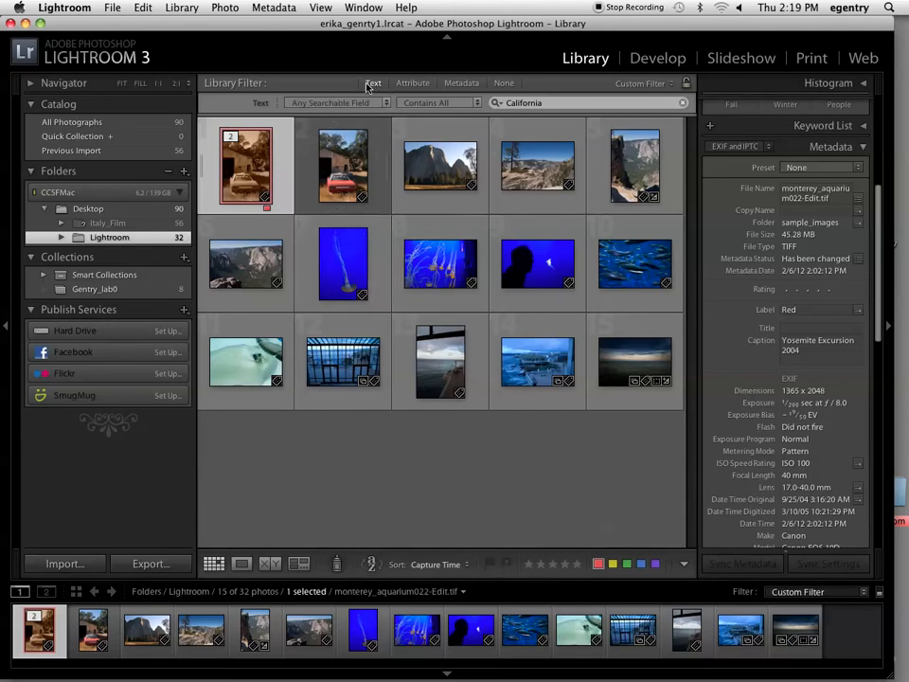
# - Add an attribute filter to the California search for ratings greater than or equal to one star
pyautogui.click(411, 82)
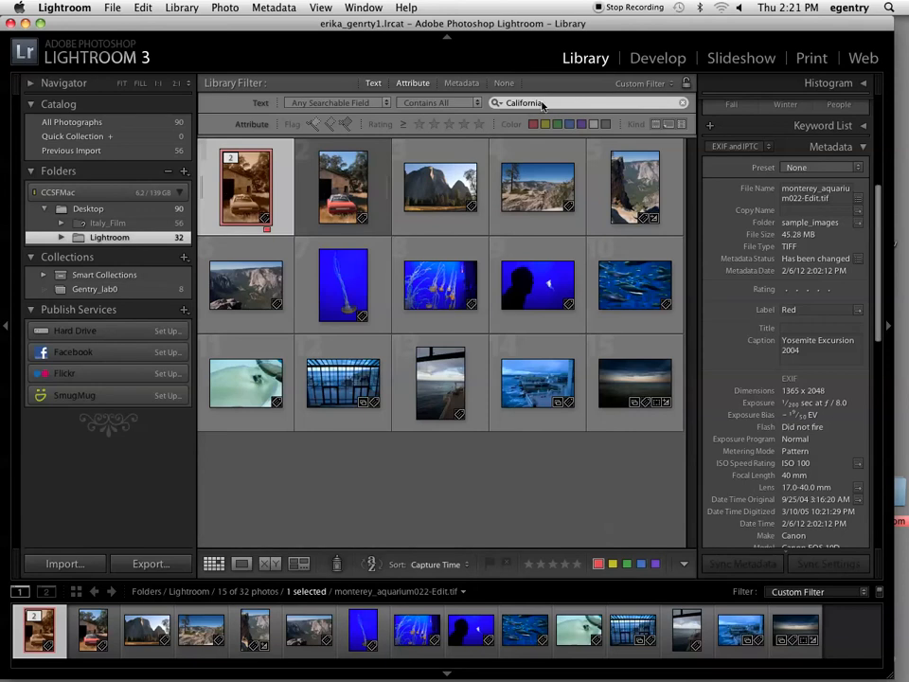
pyautogui.click(404, 125)
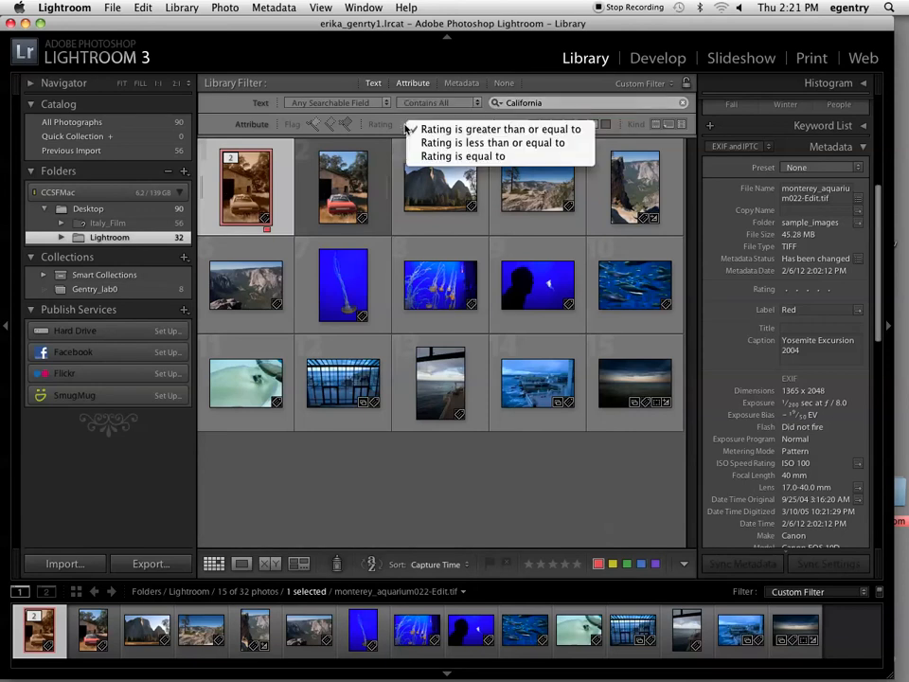
pyautogui.click(411, 129)
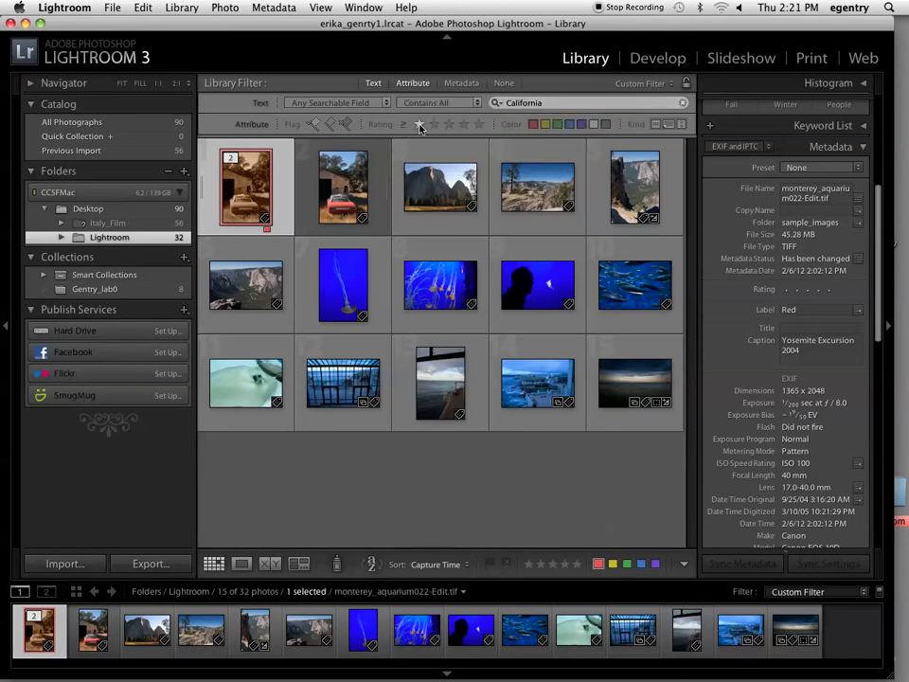
pyautogui.click(420, 124)
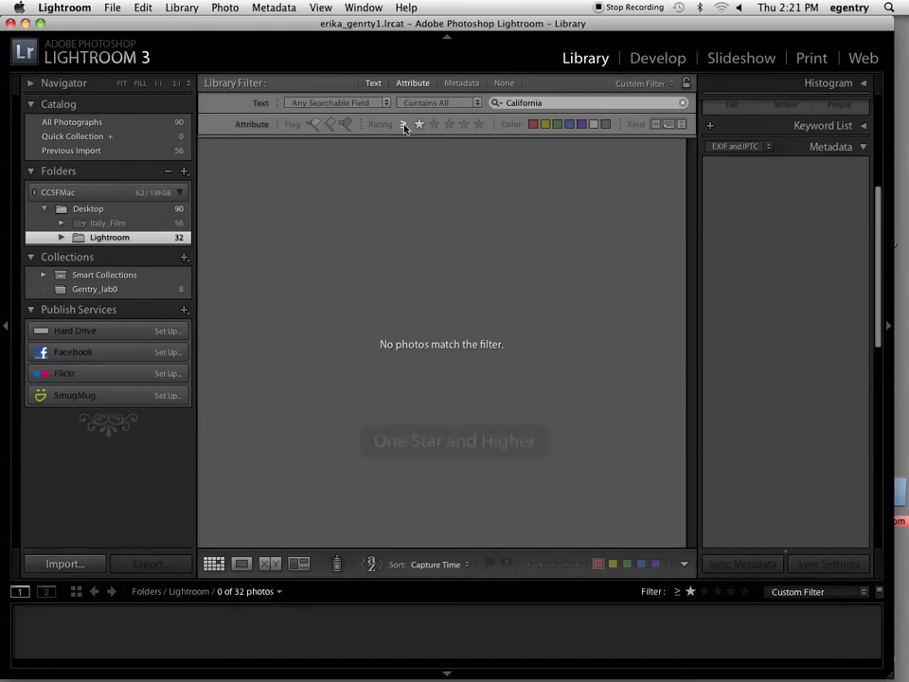
# - Turn off the text filter and keep the rating comparison at greater than or equal to
pyautogui.click(501, 105)
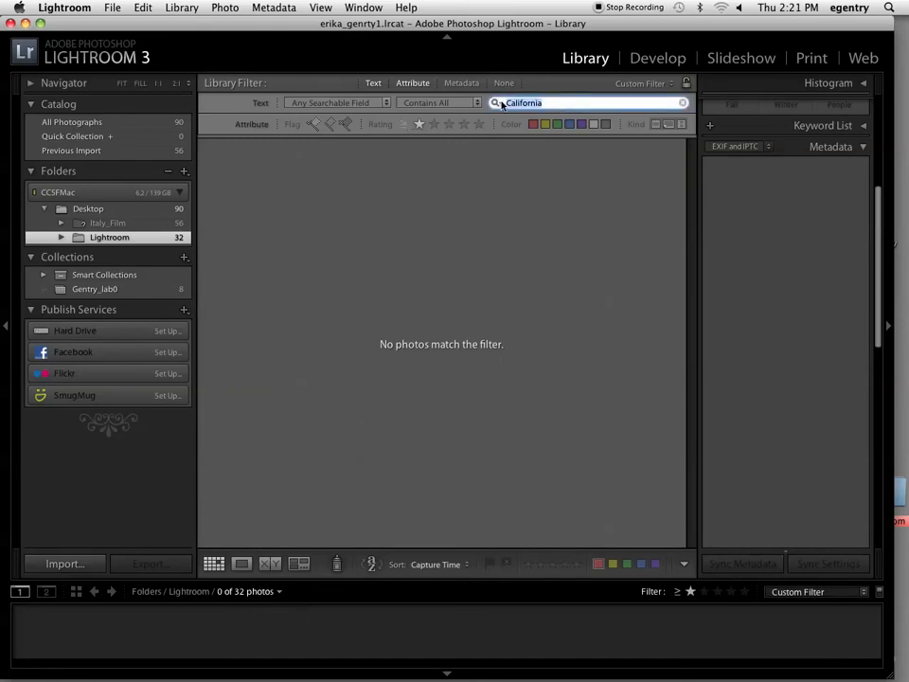
pyautogui.click(373, 84)
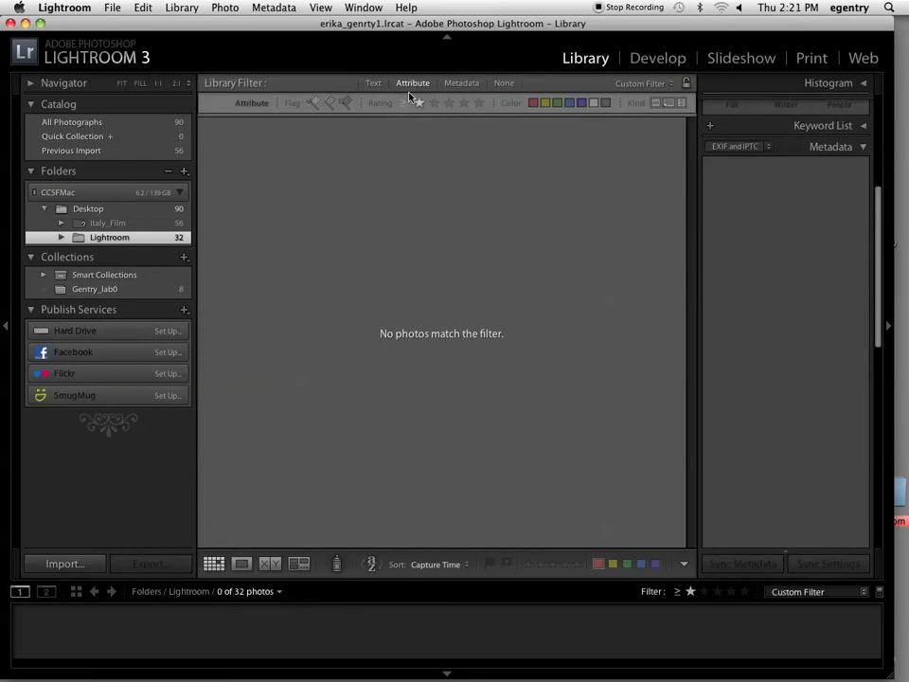
pyautogui.click(404, 104)
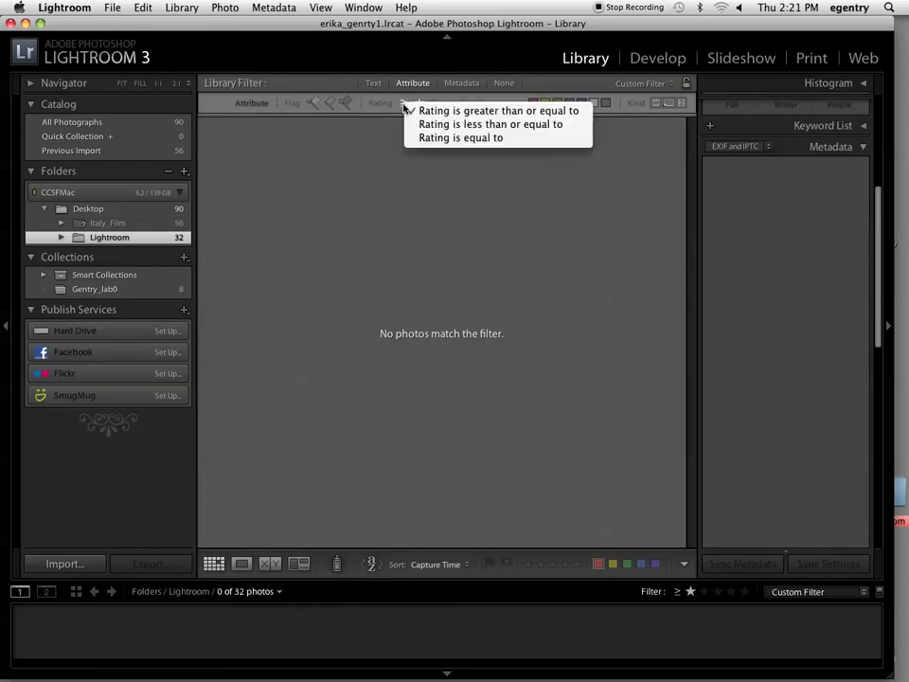
pyautogui.click(426, 111)
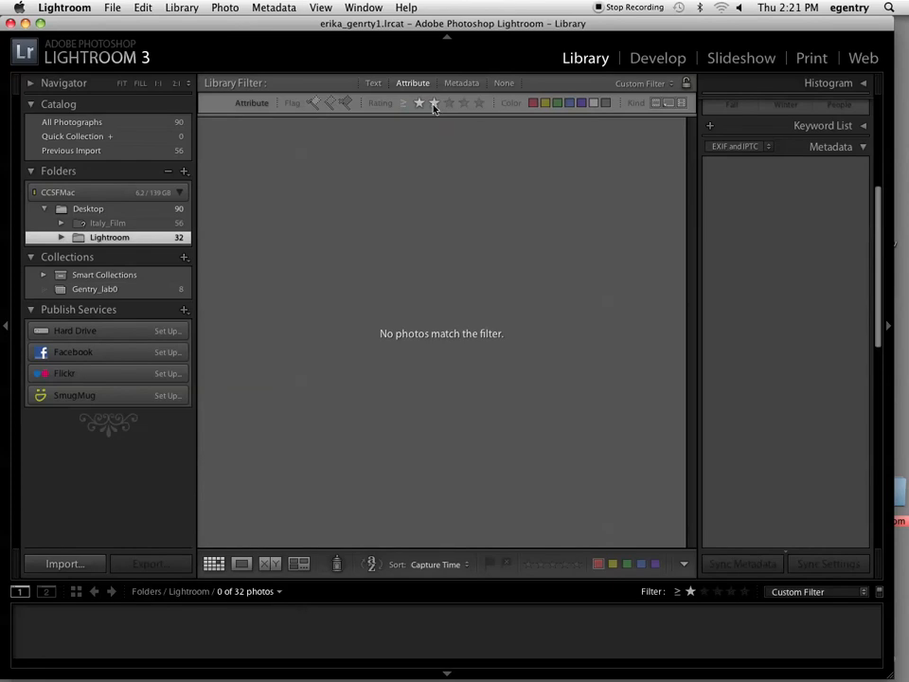
# - Try rating thresholds of one and two stars, and clear the rating filter to show all photos
pyautogui.click(435, 103)
pyautogui.click(435, 103)
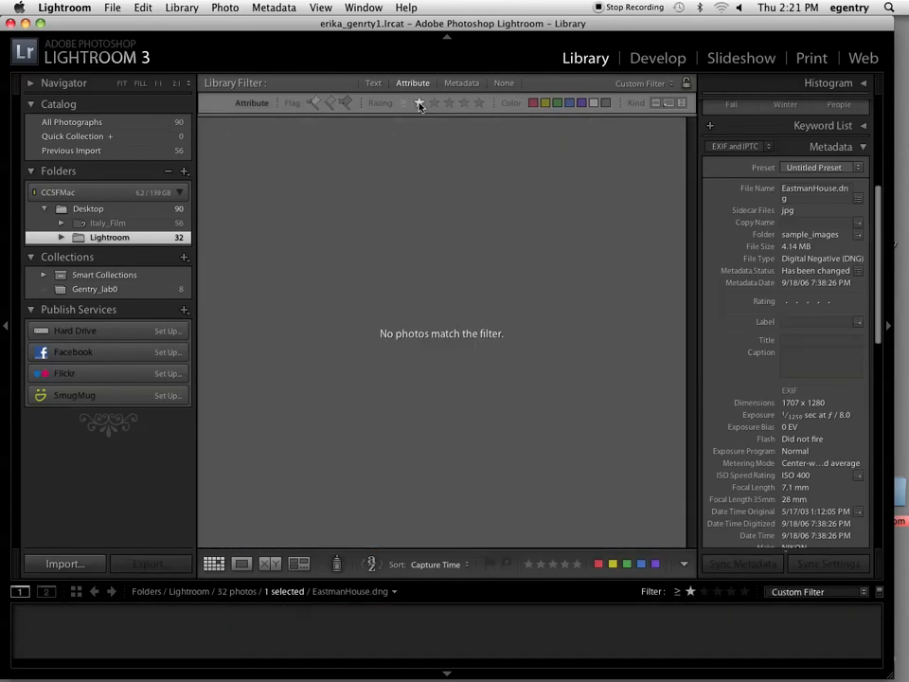
pyautogui.click(434, 104)
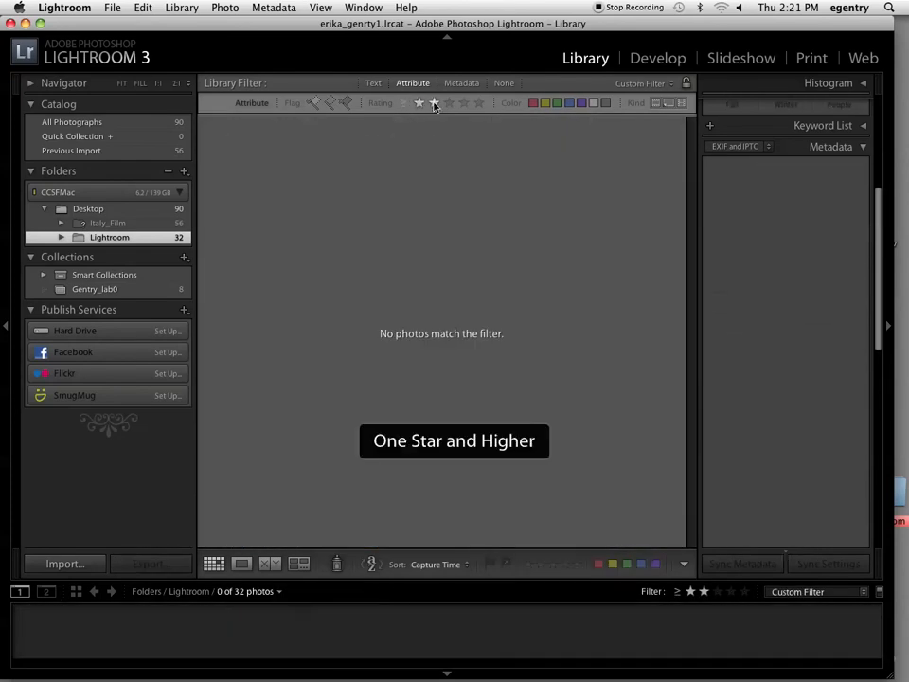
pyautogui.click(417, 104)
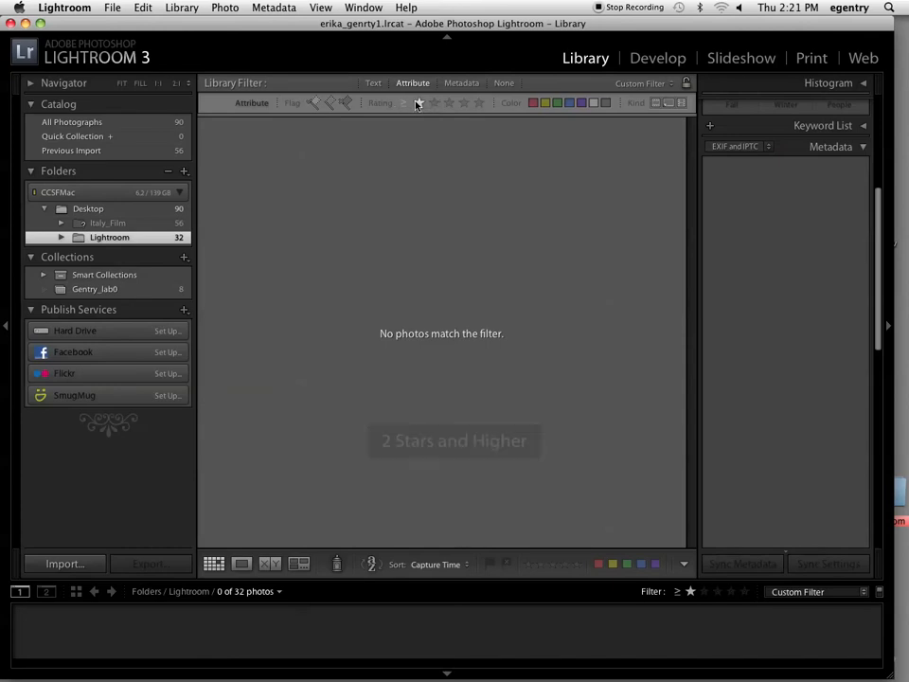
pyautogui.click(419, 103)
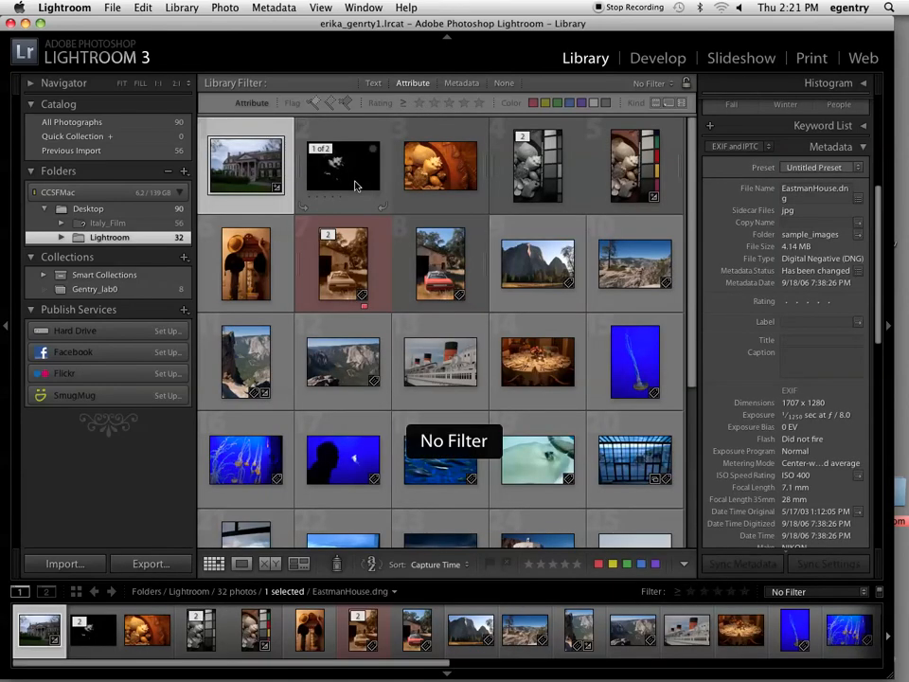
# - Rate monterey_aquarium013.jpg five stars, the orange jellyfish photo beside it three stars, and monterey_aquarium025.jpg two stars
pyautogui.scroll(-3, 357, 186)
pyautogui.click(343, 323)
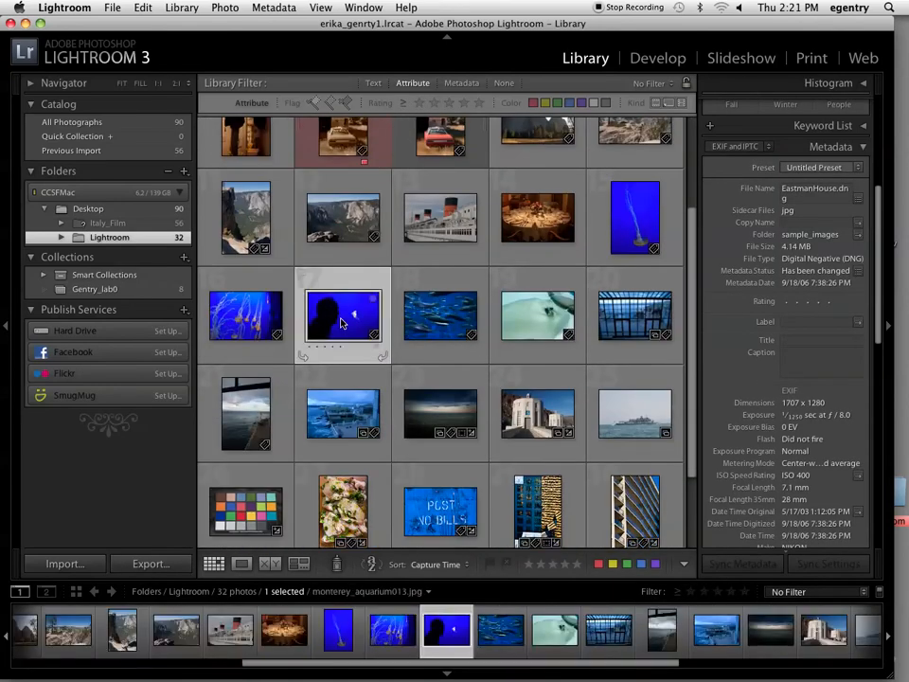
pyautogui.press('5')
pyautogui.press('Left')
pyautogui.press('3')
pyautogui.click(344, 244)
pyautogui.press('2')
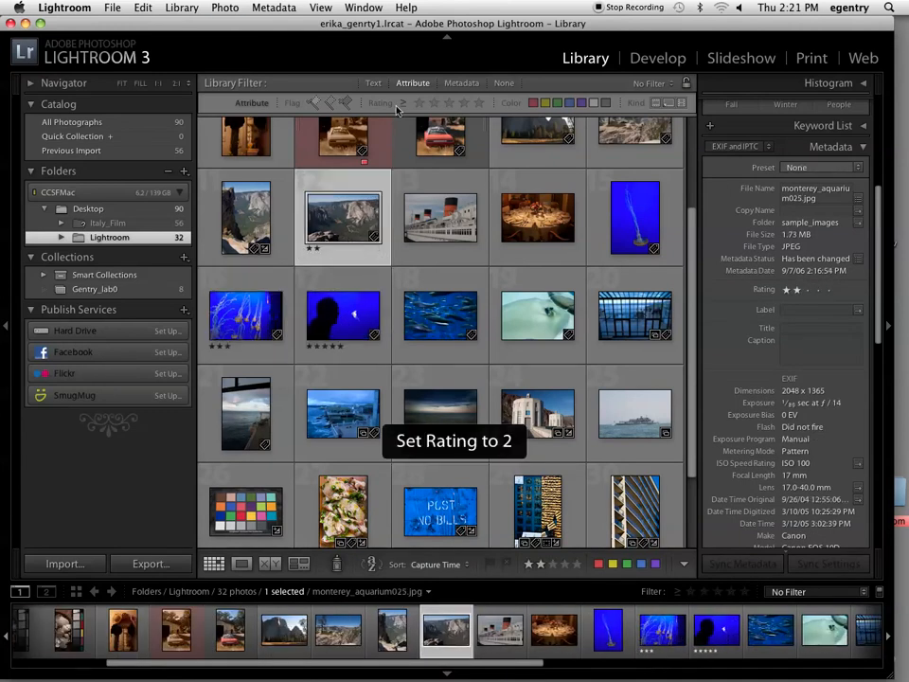
# - Filter for photos rated two stars and higher, and combine this with the California text filter
pyautogui.click(434, 102)
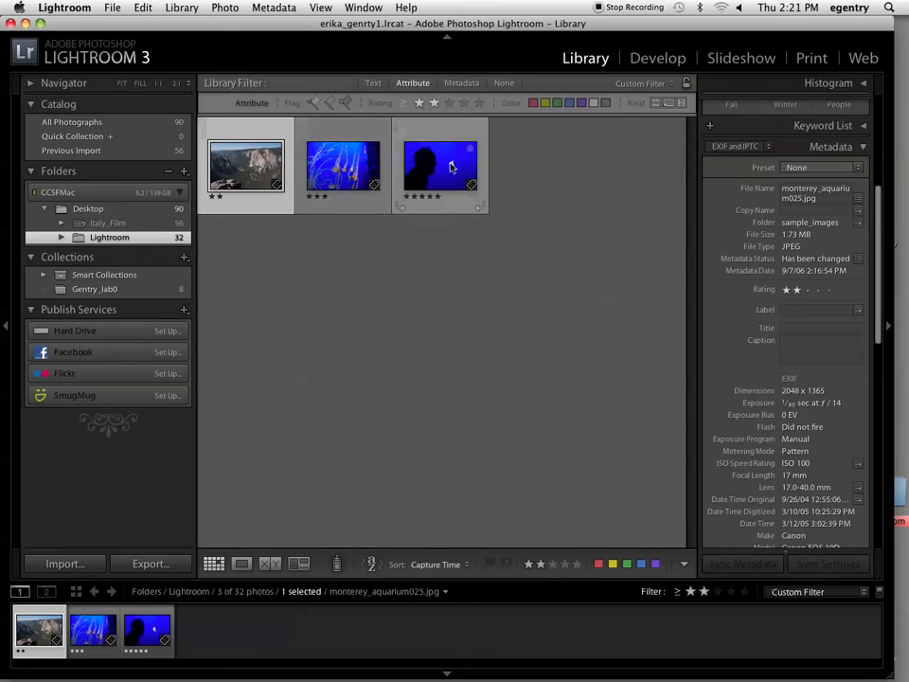
pyautogui.click(374, 84)
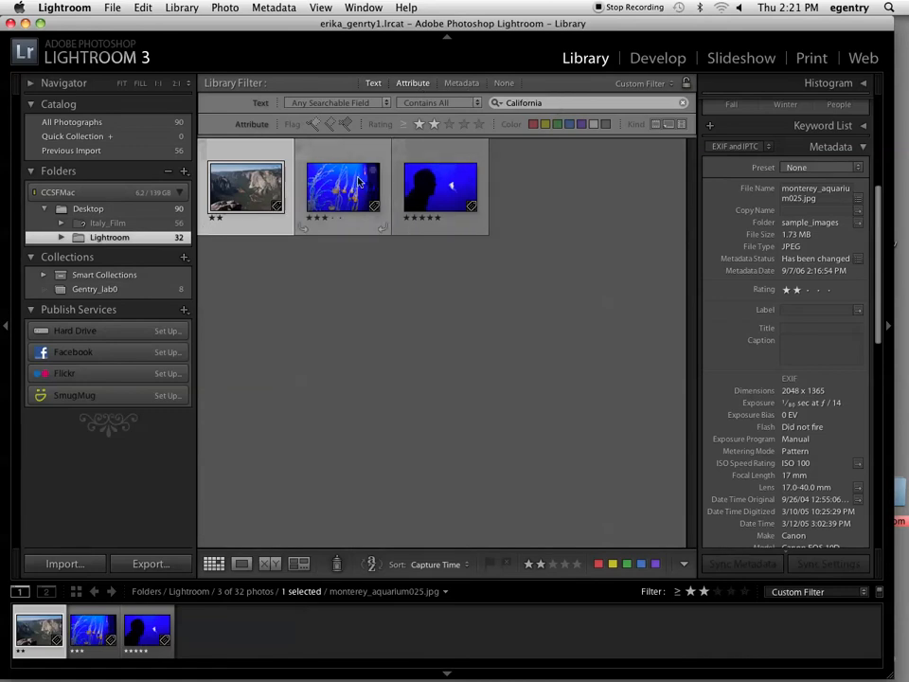
pyautogui.scroll(-1, 715, 335)
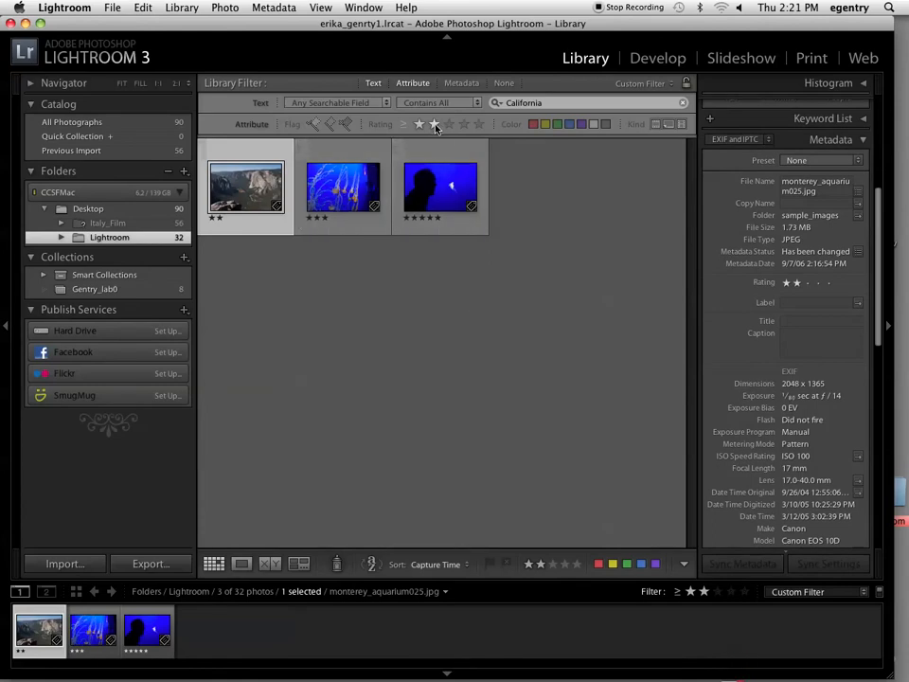
# - Turn off the text and attribute filters and display the metadata filter columns instead
pyautogui.click(373, 83)
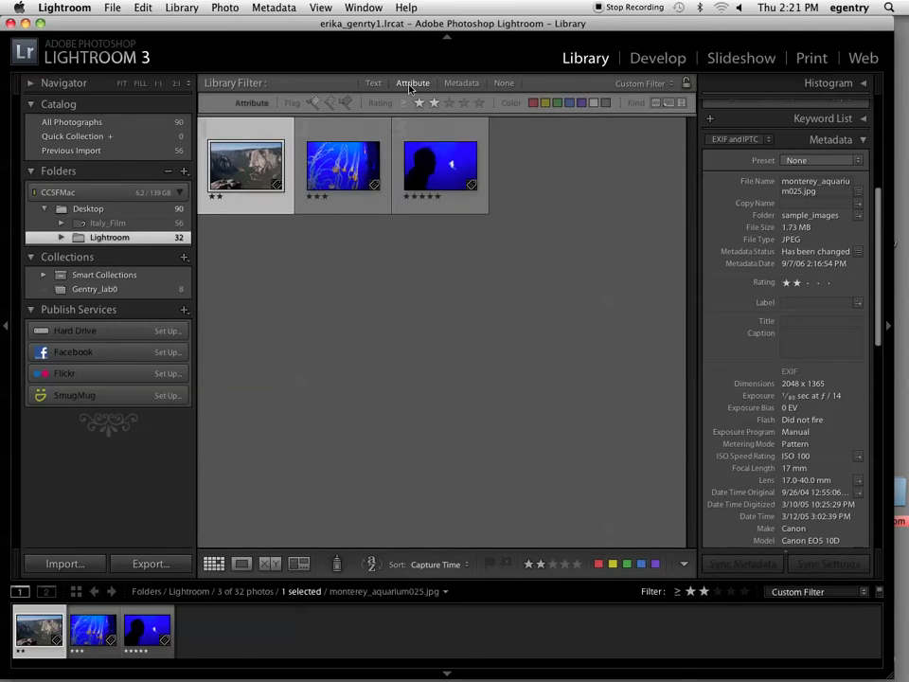
pyautogui.click(412, 84)
pyautogui.click(461, 83)
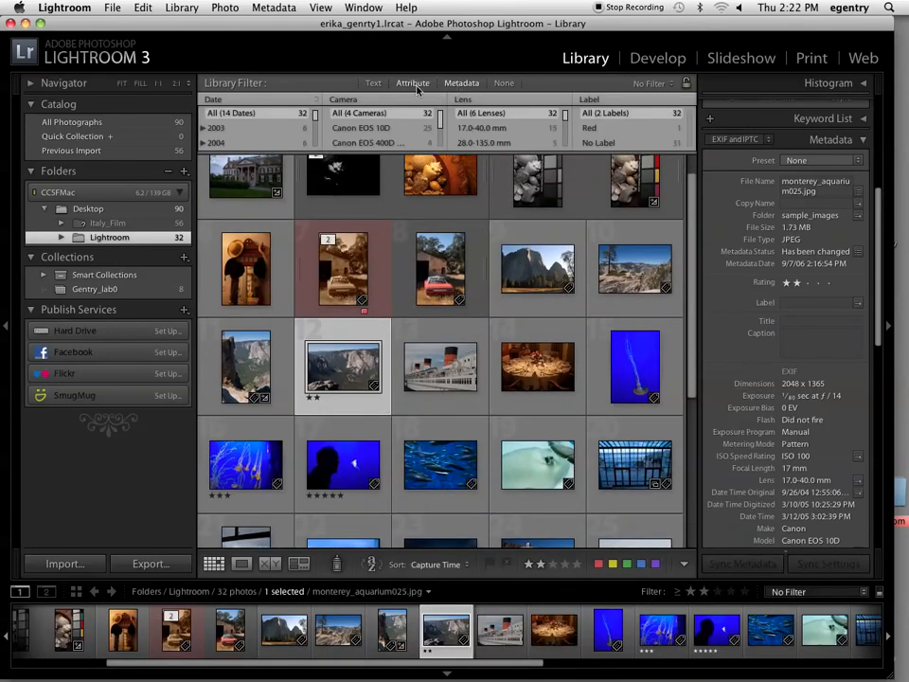
pyautogui.click(414, 85)
pyautogui.click(461, 83)
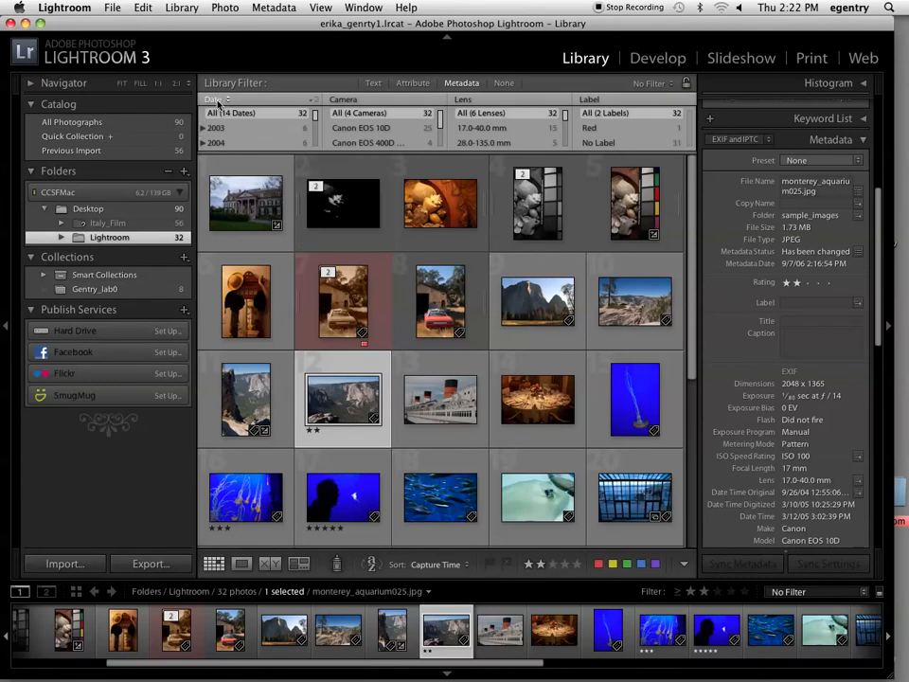
# - Filter the photos by date to May 2003, and widen the selection to the whole year 2003
pyautogui.click(202, 129)
pyautogui.click(219, 143)
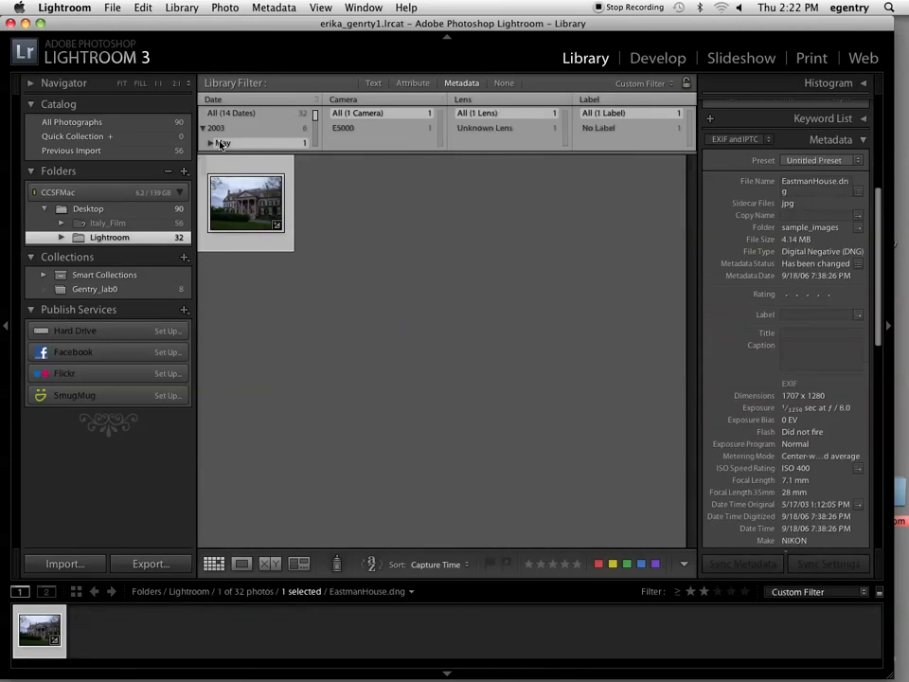
pyautogui.click(203, 129)
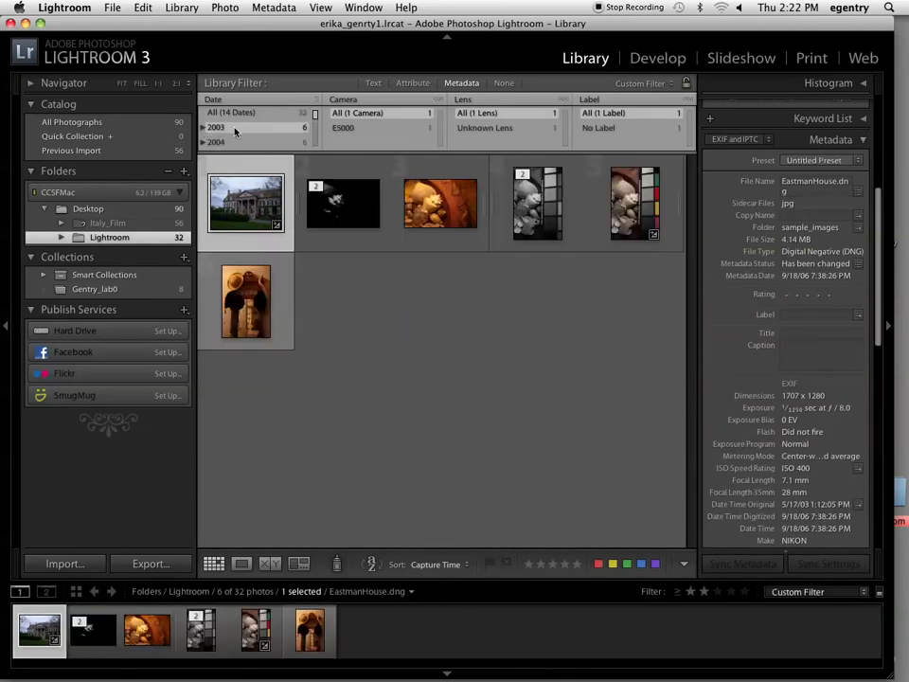
# - Compare the 2003 photos from the E5000 and Canon EOS 10D cameras, and narrow them to the EOS 10D with the 50.0 mm lens
pyautogui.click(368, 128)
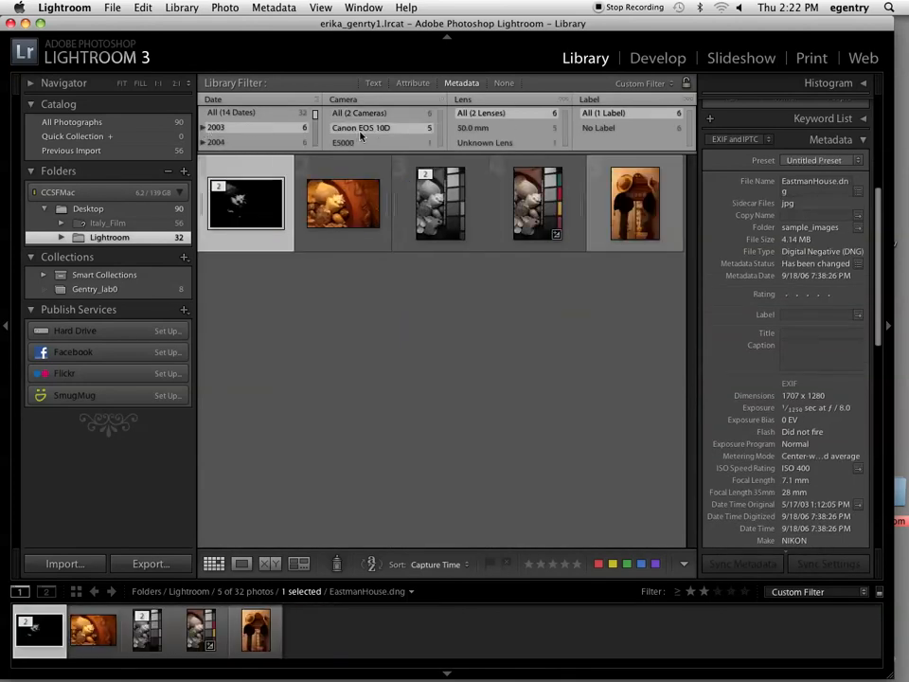
pyautogui.click(343, 143)
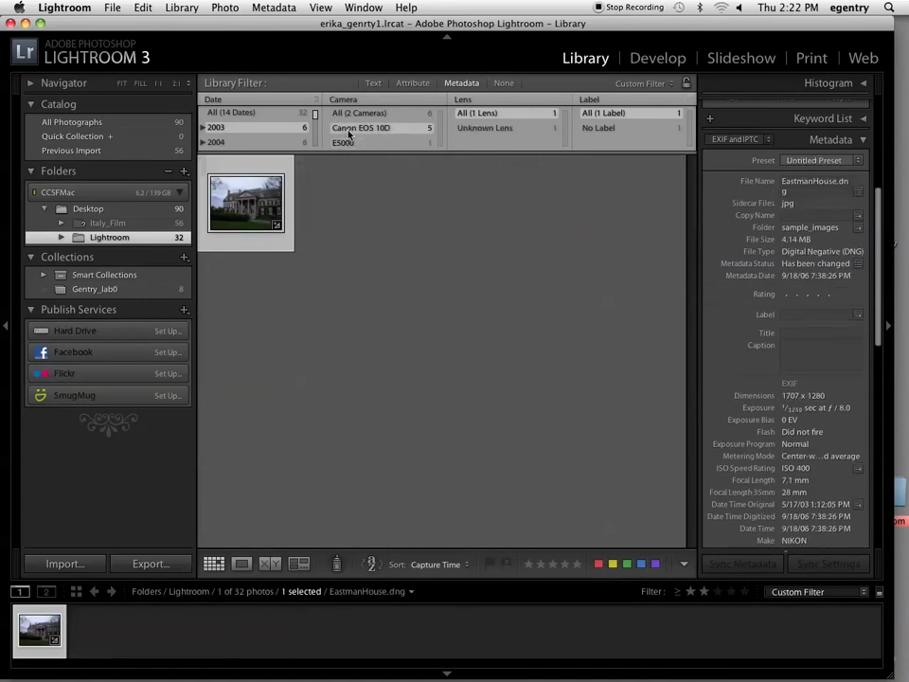
pyautogui.click(347, 130)
pyautogui.click(472, 129)
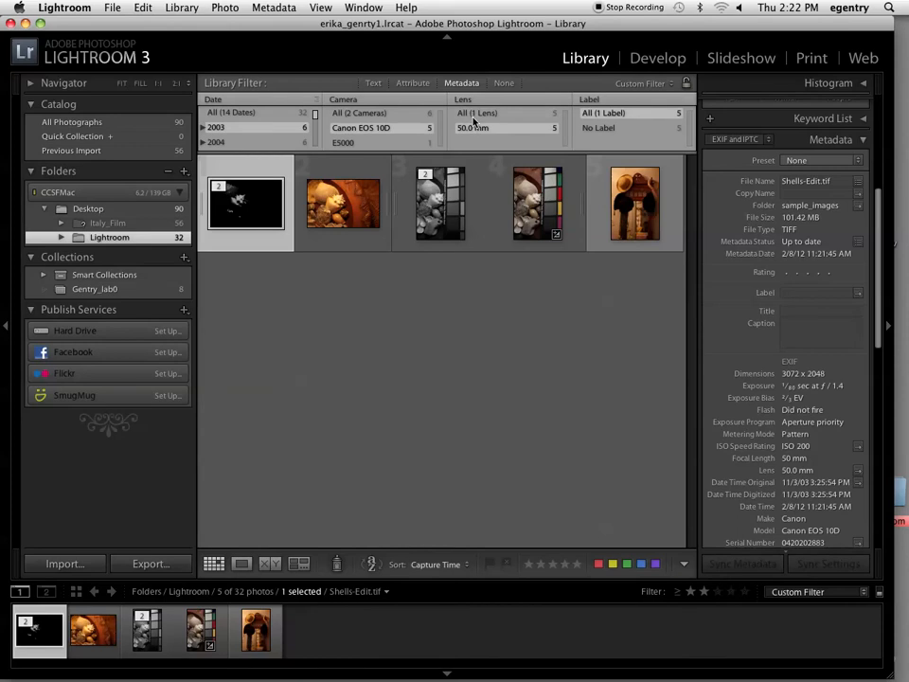
# - Change the Date filter column to Shutter Speed and filter for photos taken at 1/400 sec
pyautogui.click(229, 100)
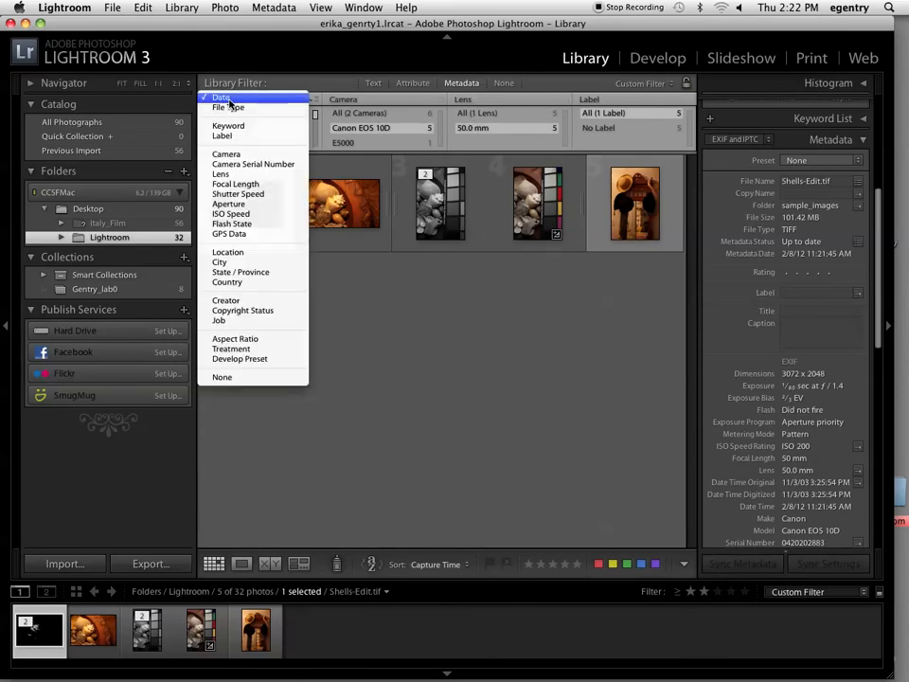
pyautogui.click(238, 194)
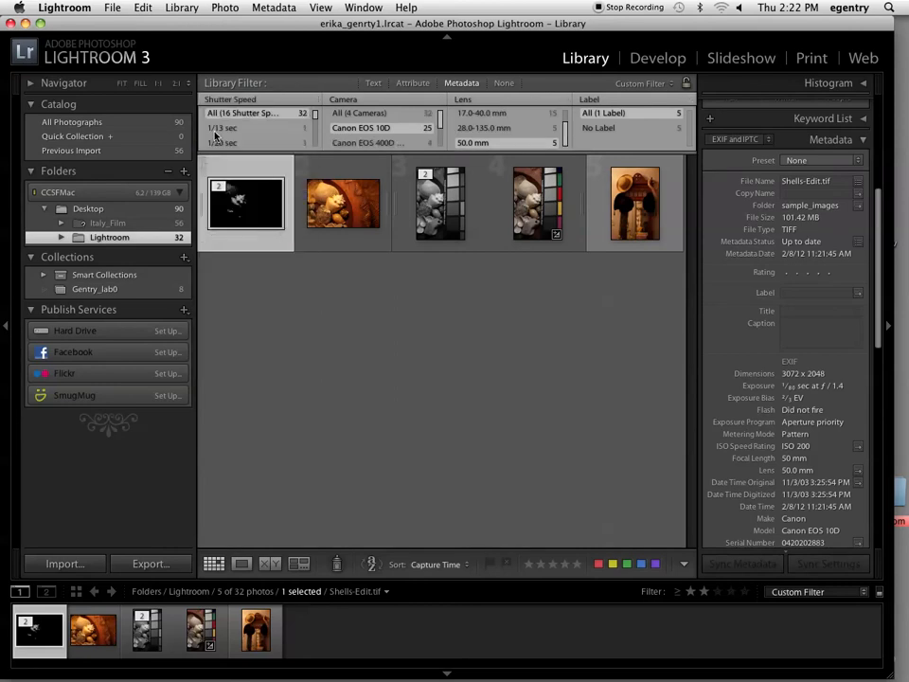
pyautogui.scroll(-5, 216, 134)
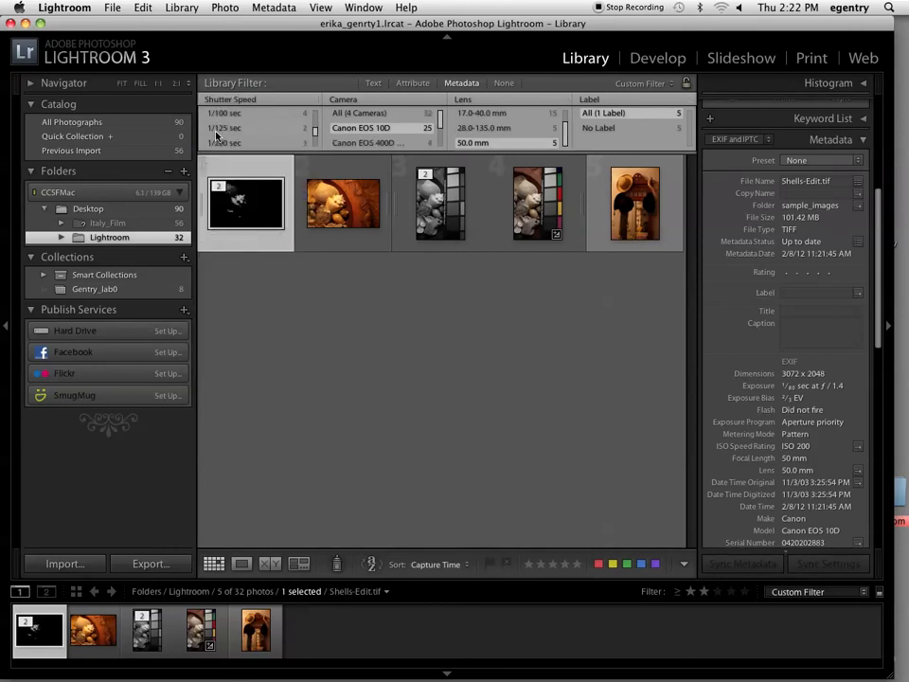
pyautogui.scroll(-3, 216, 134)
pyautogui.click(230, 140)
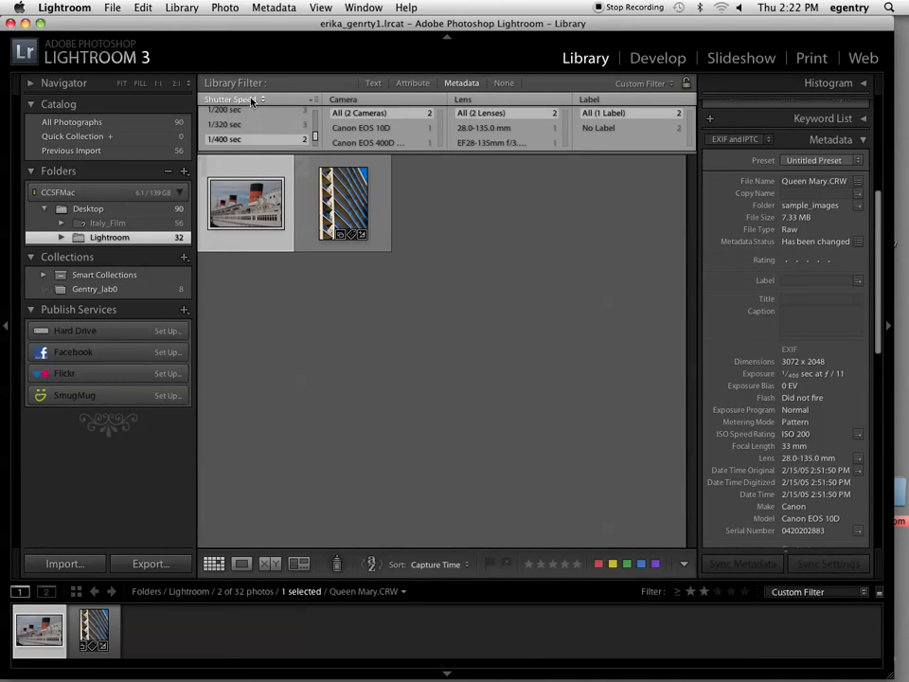
# - Look over the criteria available for the Shutter Speed filter column, and turn off all library filters
pyautogui.click(249, 98)
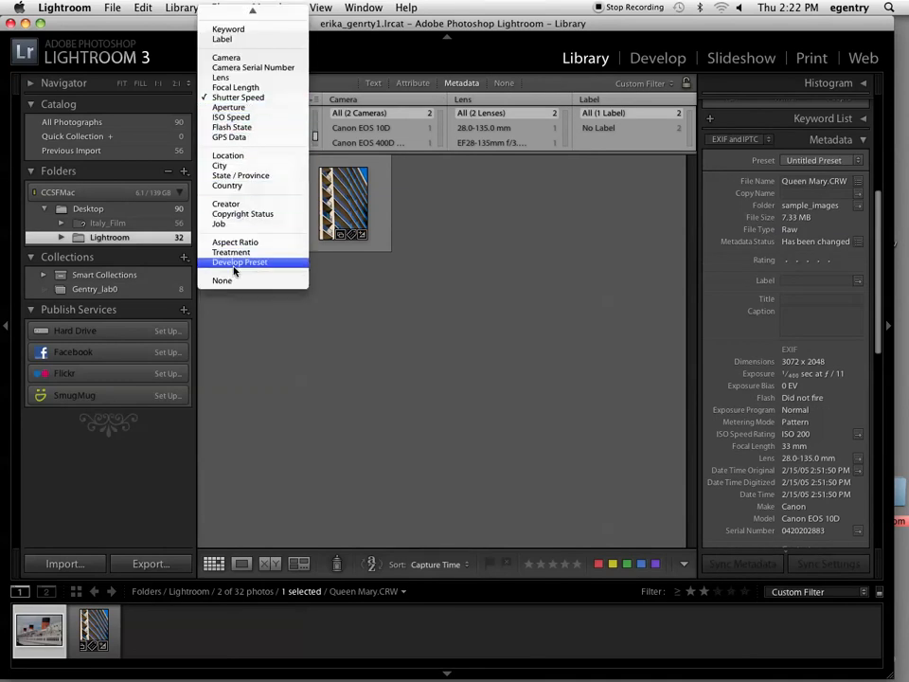
pyautogui.moveTo(227, 6)
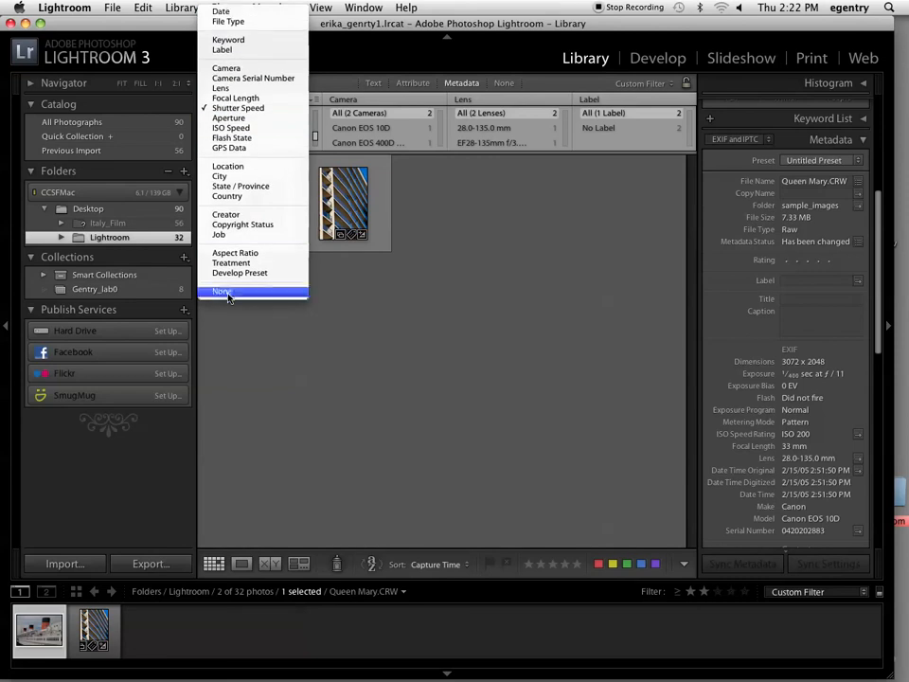
pyautogui.click(410, 318)
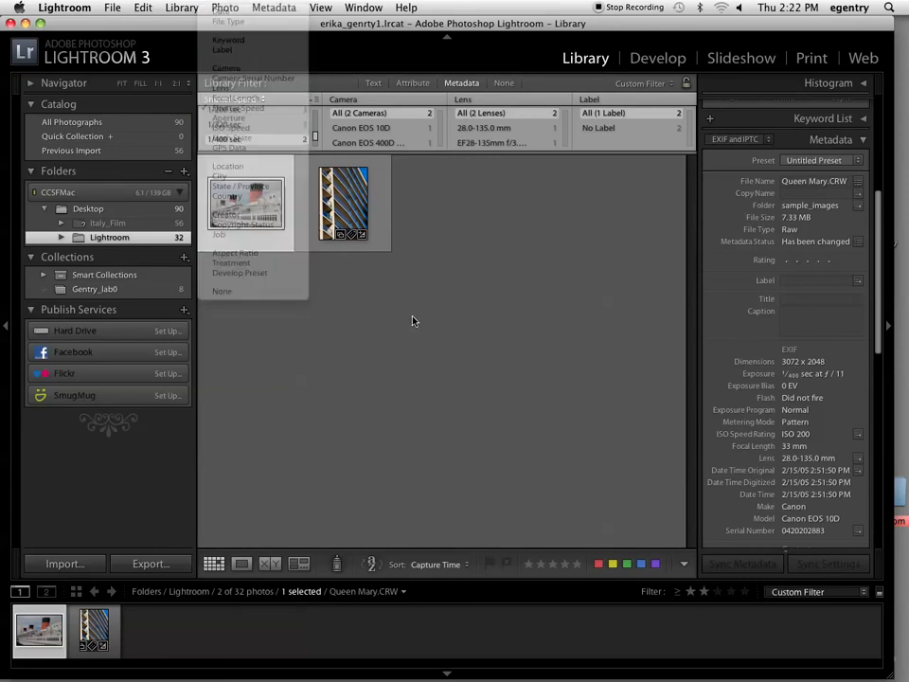
pyautogui.click(464, 87)
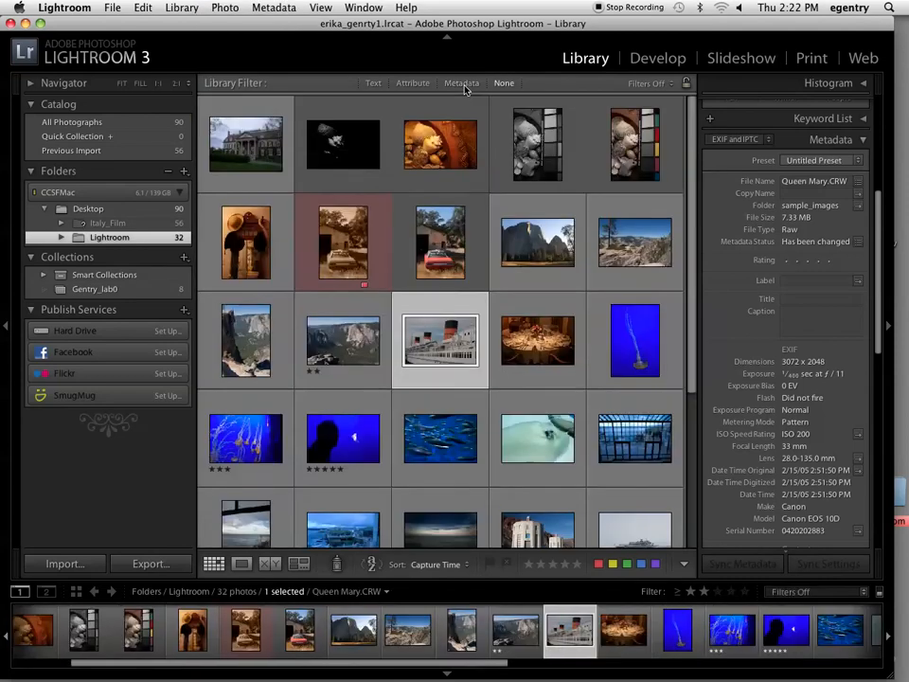
pyautogui.click(460, 87)
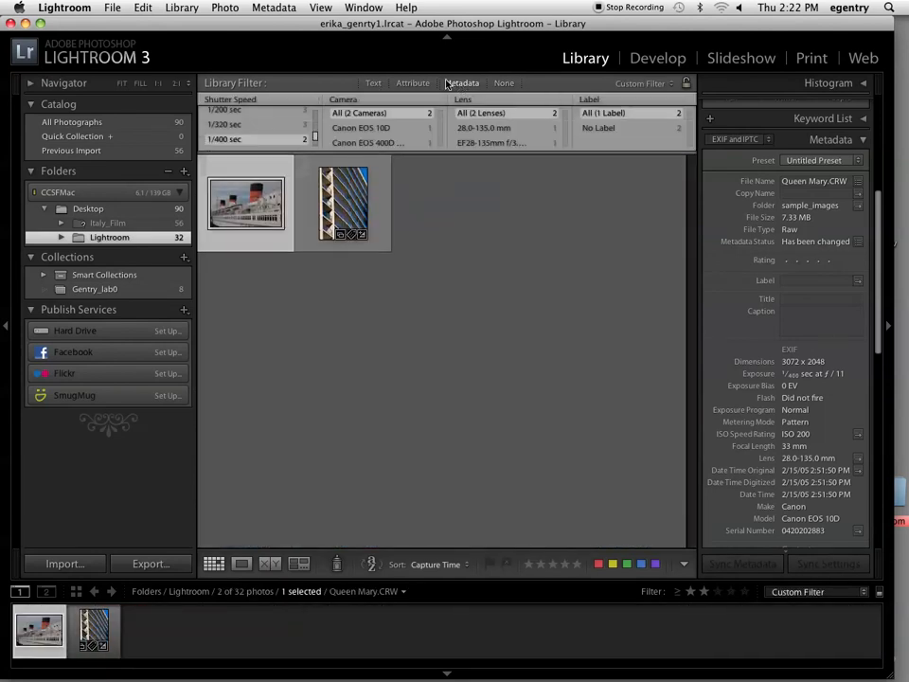
pyautogui.click(504, 85)
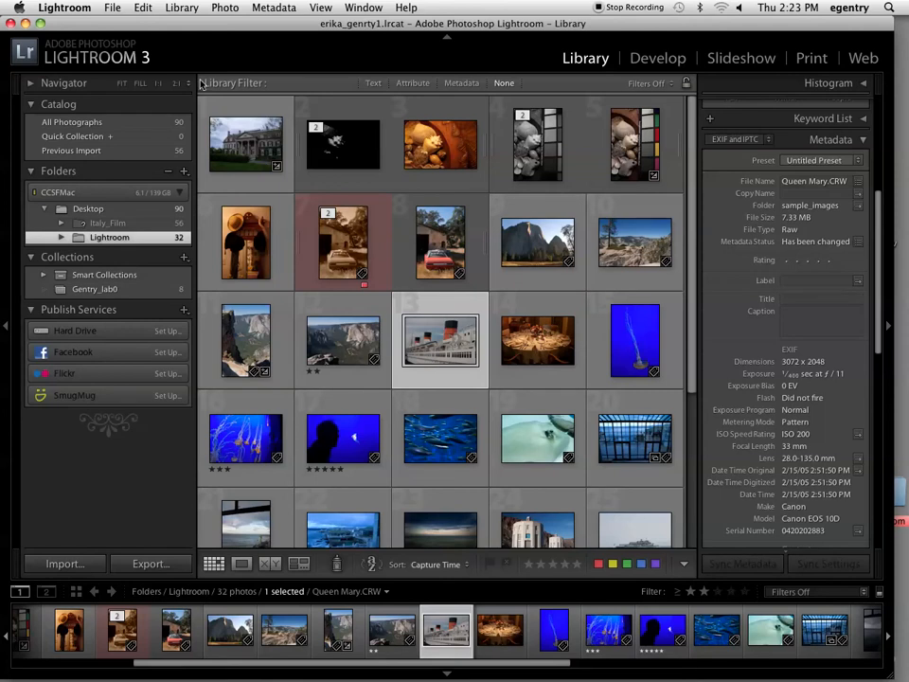
# - View the EastmanHouse.dng photo enlarged, and review the metadata of HatStand_ISO1600.CRW back in the grid
pyautogui.click(246, 163)
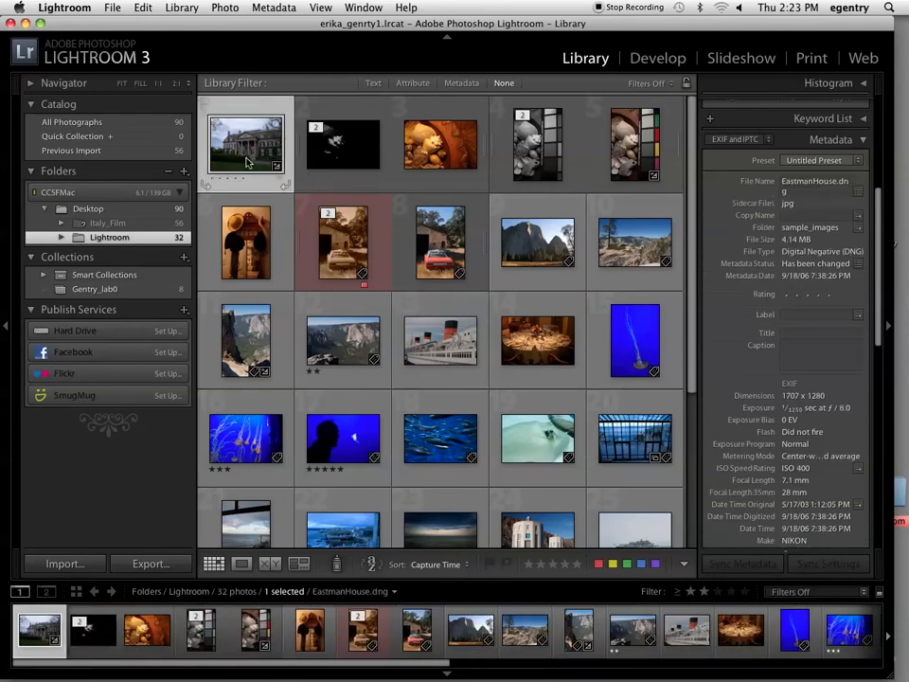
pyautogui.doubleClick(247, 162)
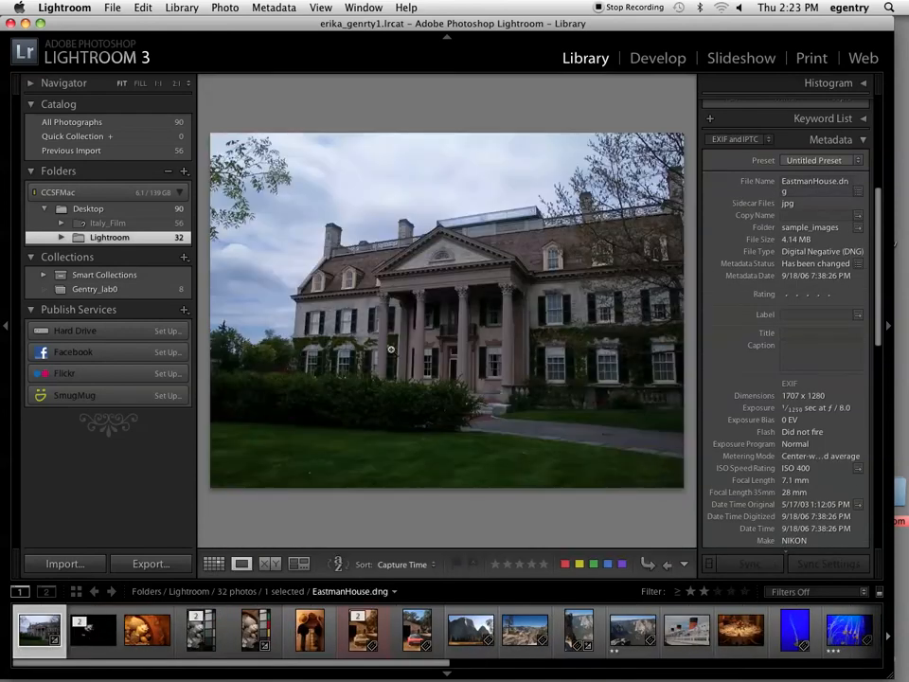
pyautogui.click(214, 564)
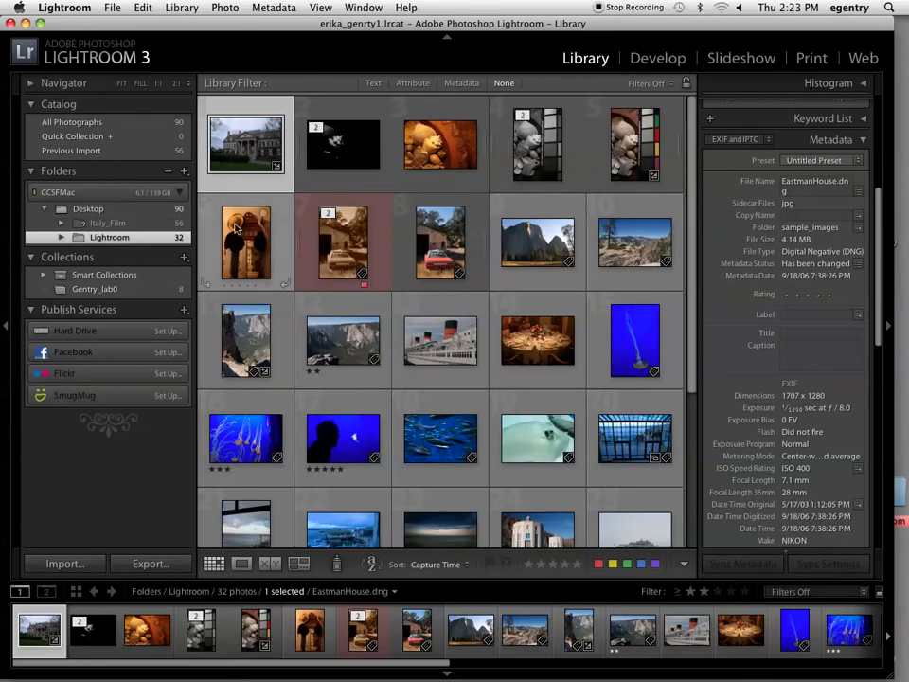
pyautogui.click(237, 230)
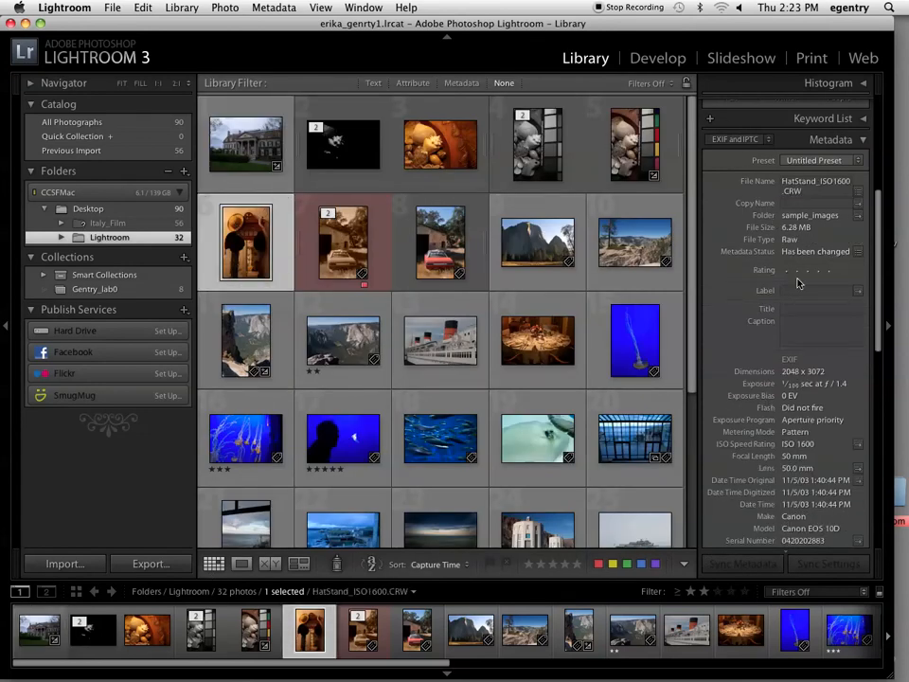
pyautogui.scroll(-5, 739, 312)
pyautogui.scroll(-5, 739, 298)
pyautogui.scroll(5, 737, 307)
pyautogui.scroll(10, 755, 311)
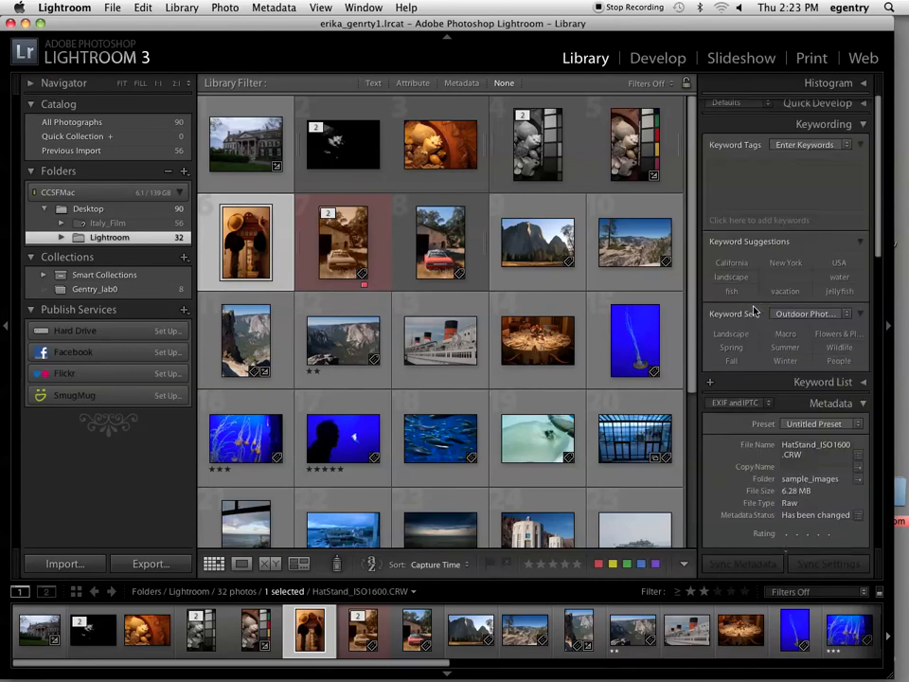
# - Collapse the Metadata section and leave the Keywording section expanded
pyautogui.click(862, 404)
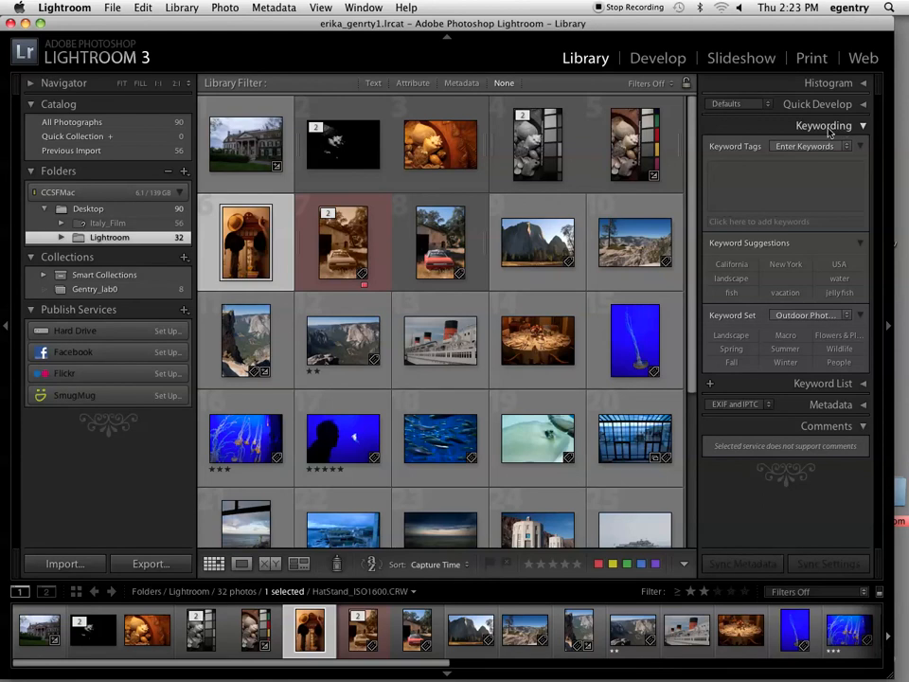
pyautogui.click(856, 134)
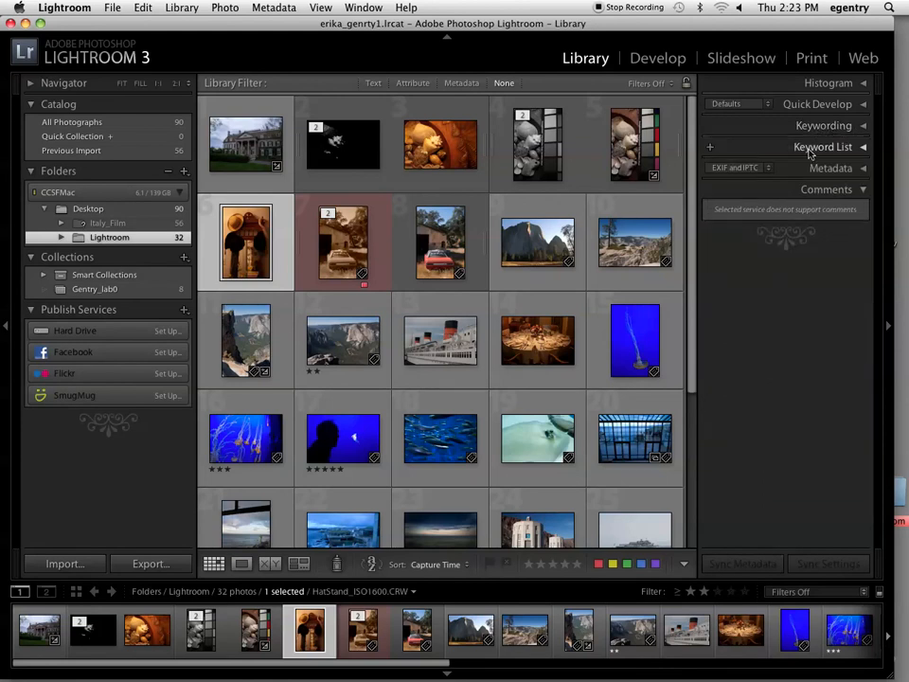
pyautogui.click(861, 127)
# - Open the Queen Mary photo enlarged and enter the keyword tags white boat, cruise ship, California, vacation and commercial vacation
pyautogui.click(744, 182)
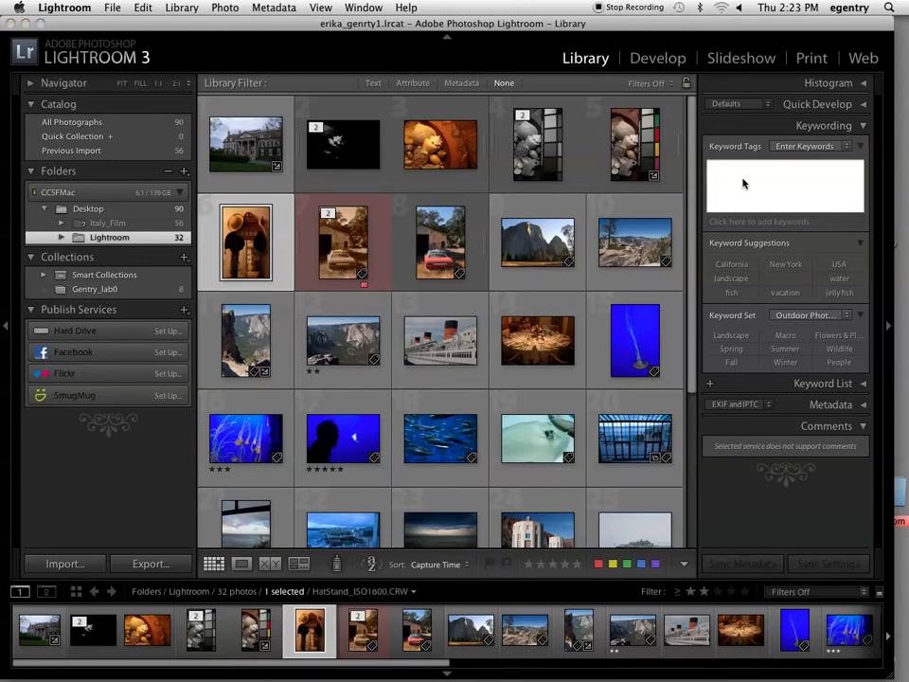
pyautogui.doubleClick(487, 329)
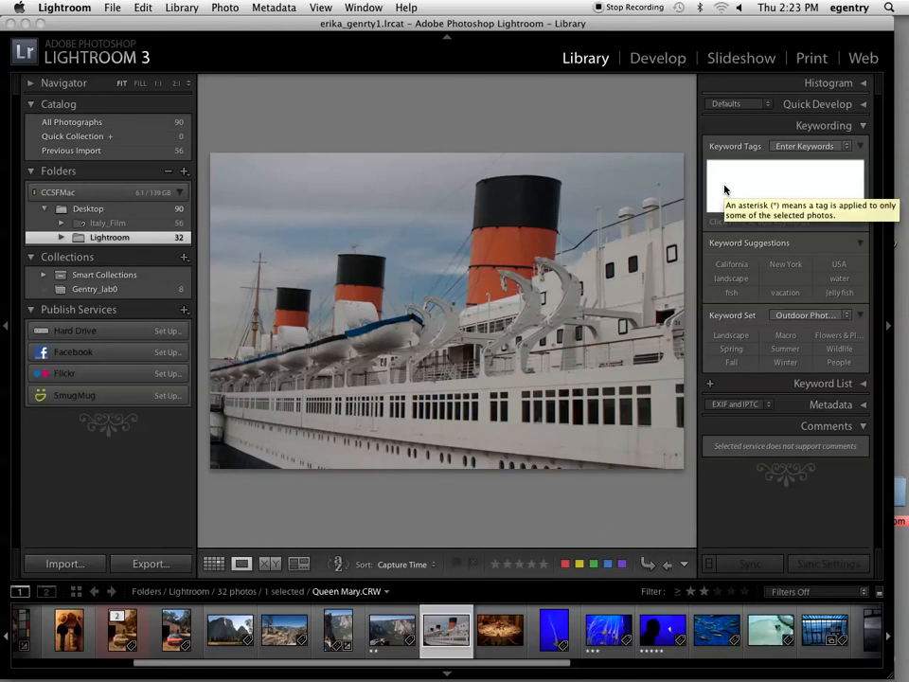
pyautogui.write('w')
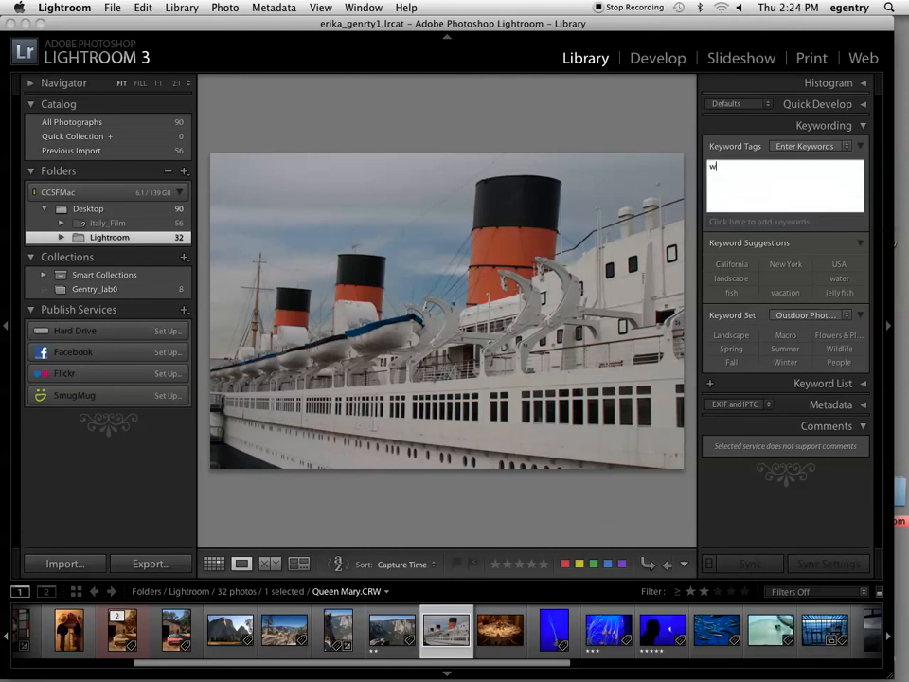
pyautogui.write('hite boat, cruise ship, california,')
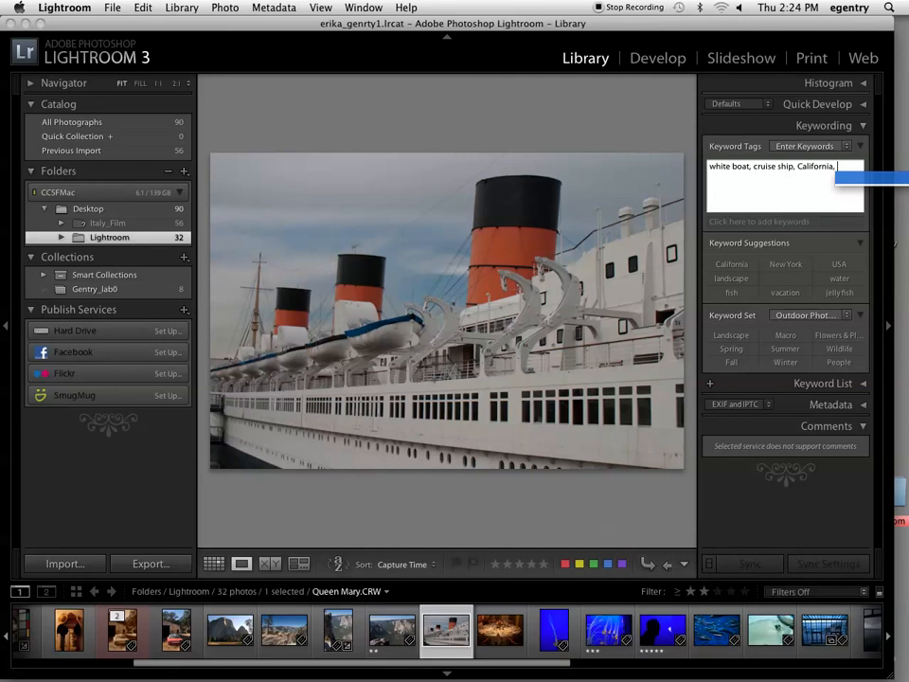
pyautogui.write('vacation')
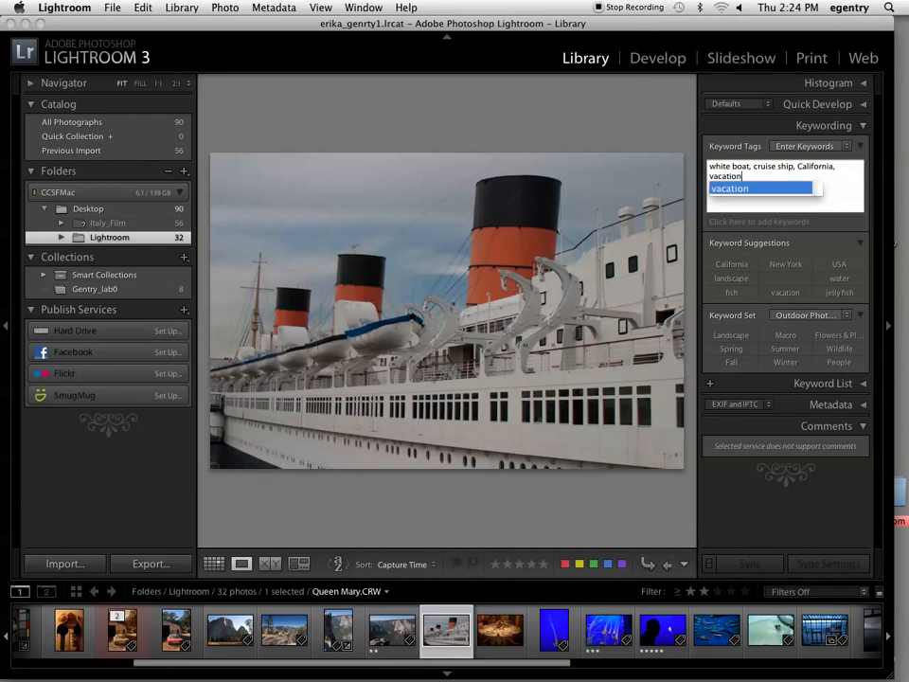
pyautogui.write(', comme')
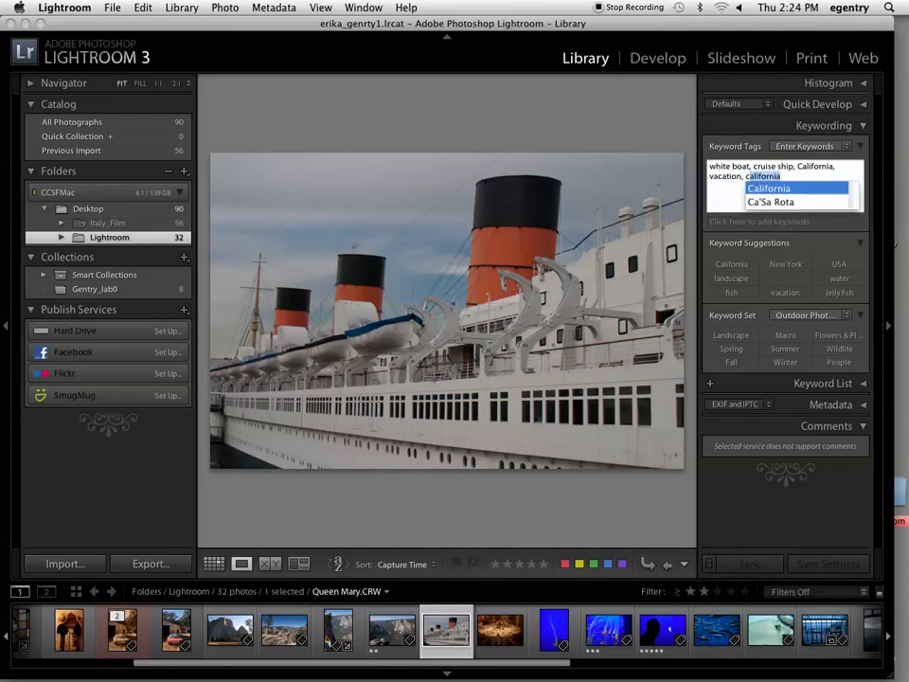
pyautogui.write('rcial ')
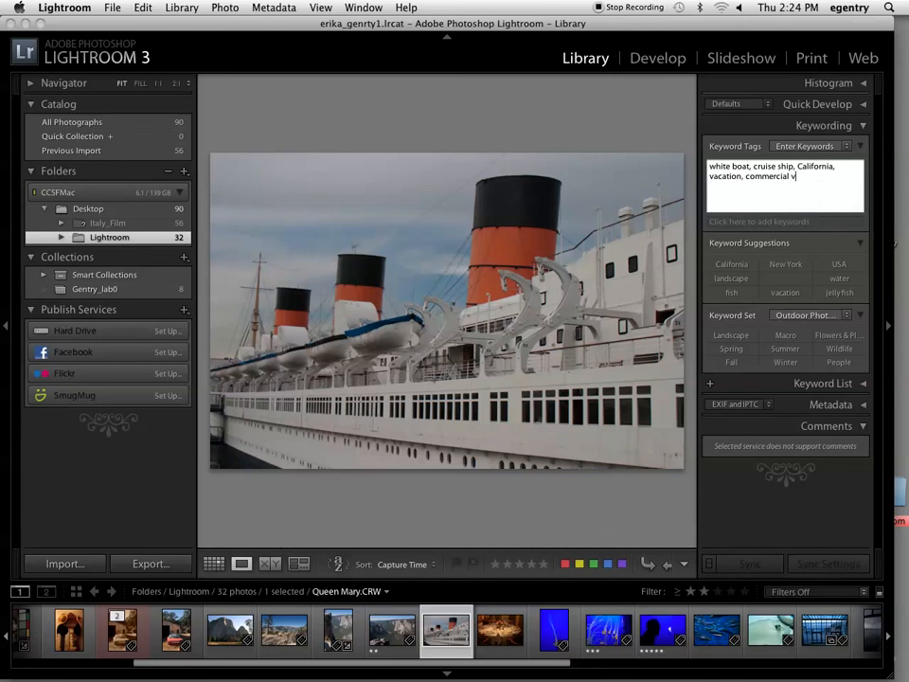
pyautogui.write('vacation, ')
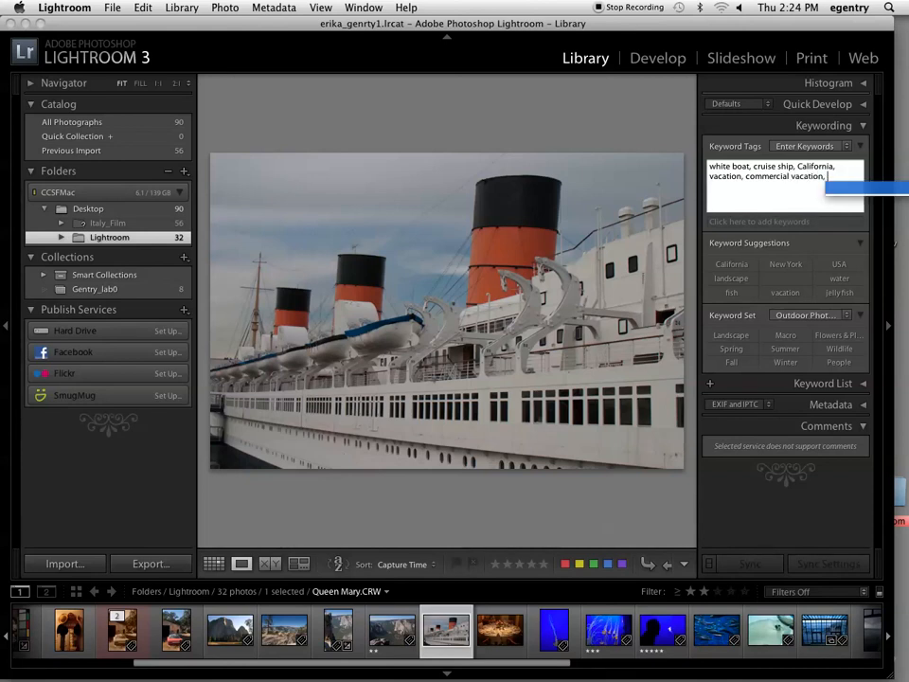
# - Add the keywords dingy and Summer to the Queen Mary photo's keyword tags
pyautogui.write('tita')
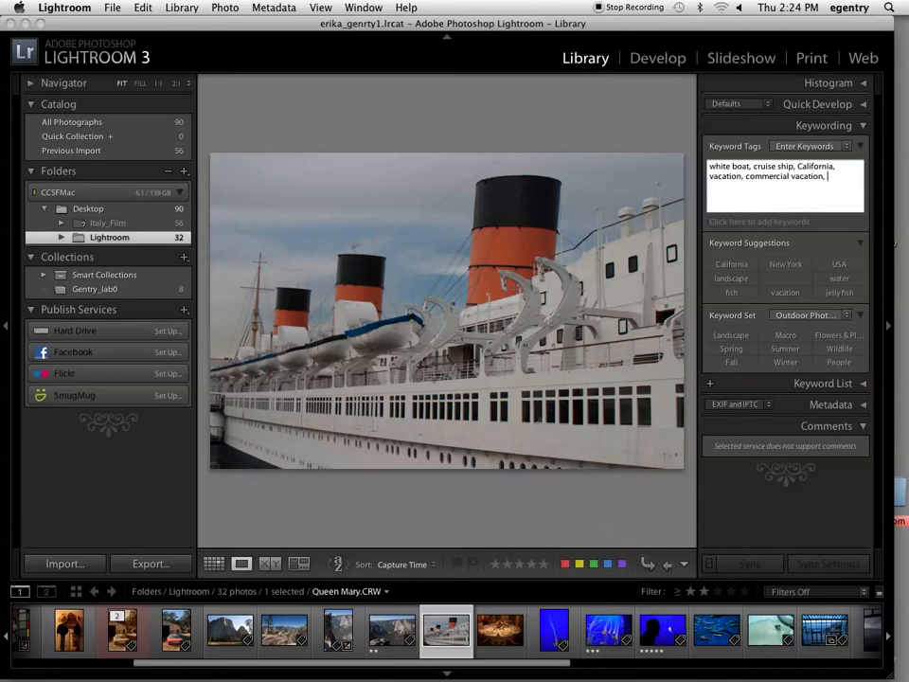
pyautogui.write('dingy, ')
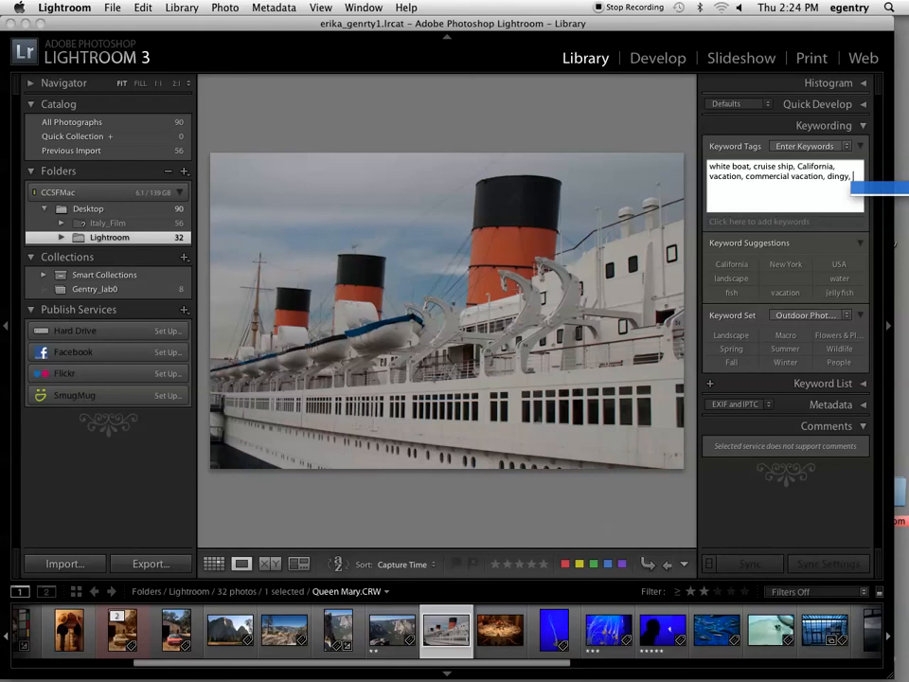
pyautogui.write('summer')
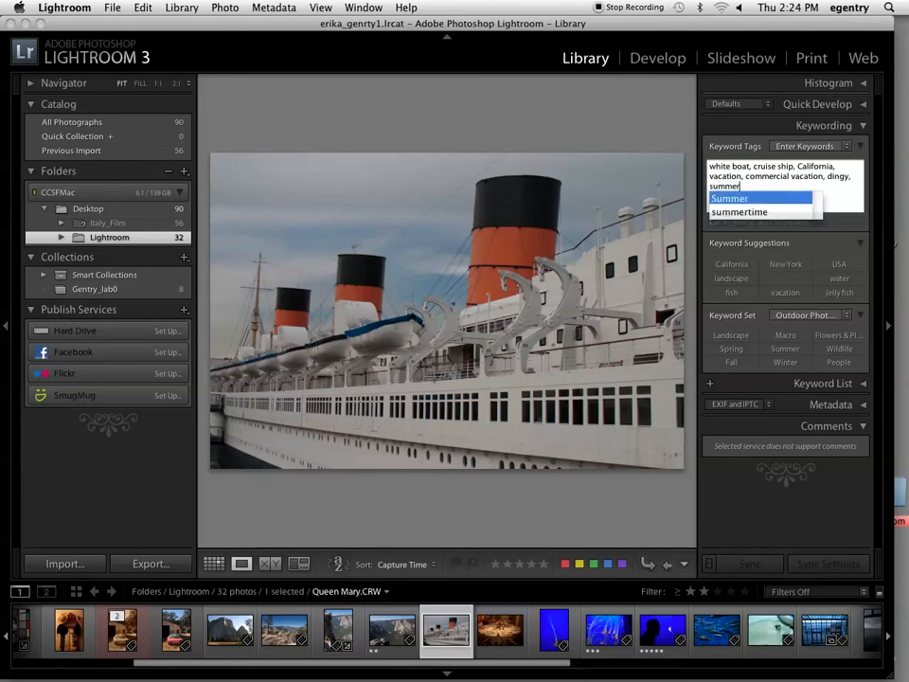
pyautogui.press('Return')
pyautogui.write('sum')
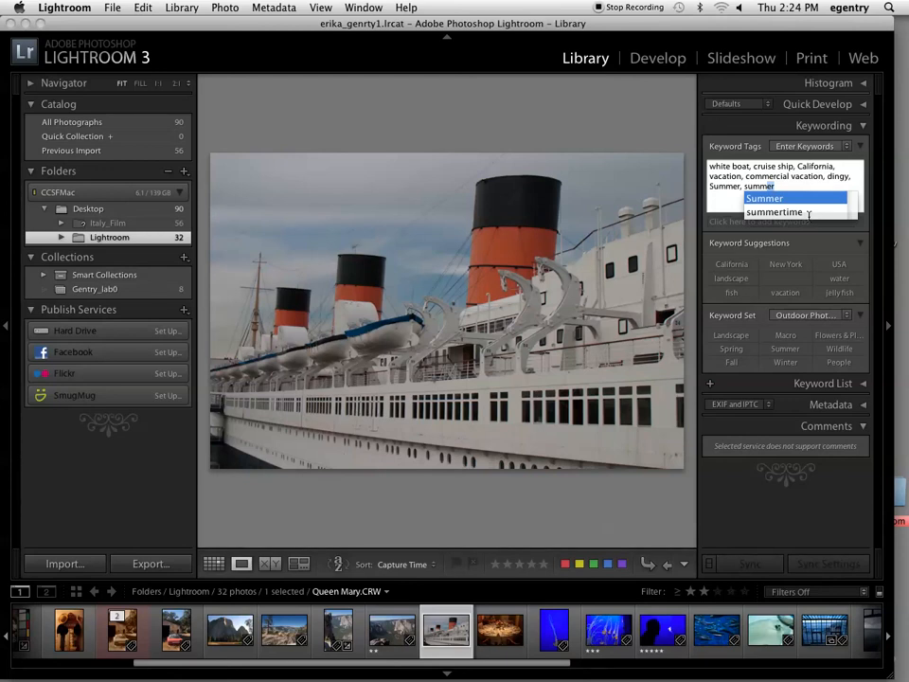
pyautogui.click(789, 184)
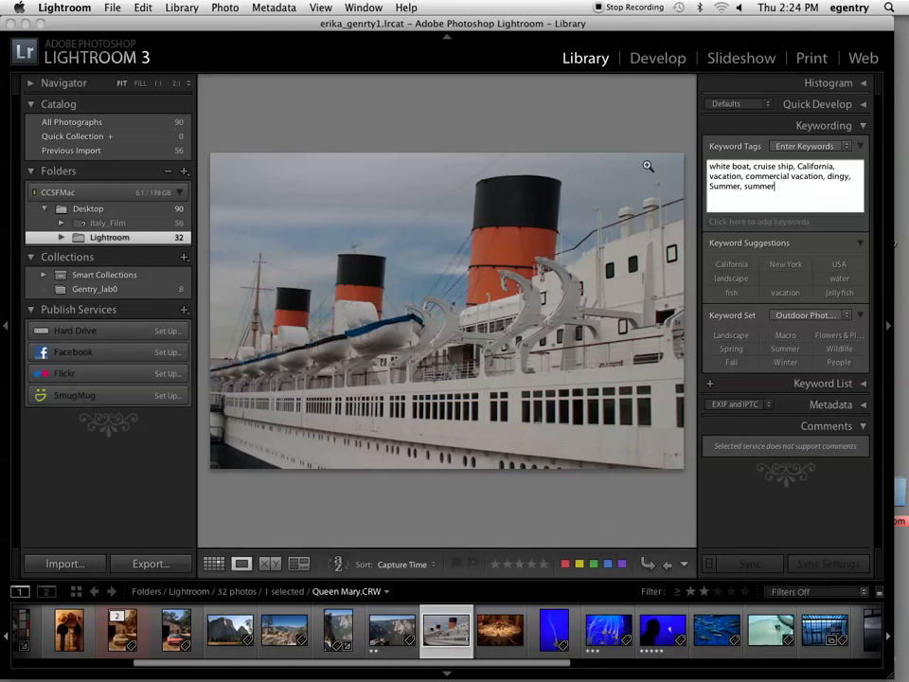
# - Switch to the dining table photo and back to Queen Mary, and add the suggested keyword USA to it
pyautogui.click(500, 628)
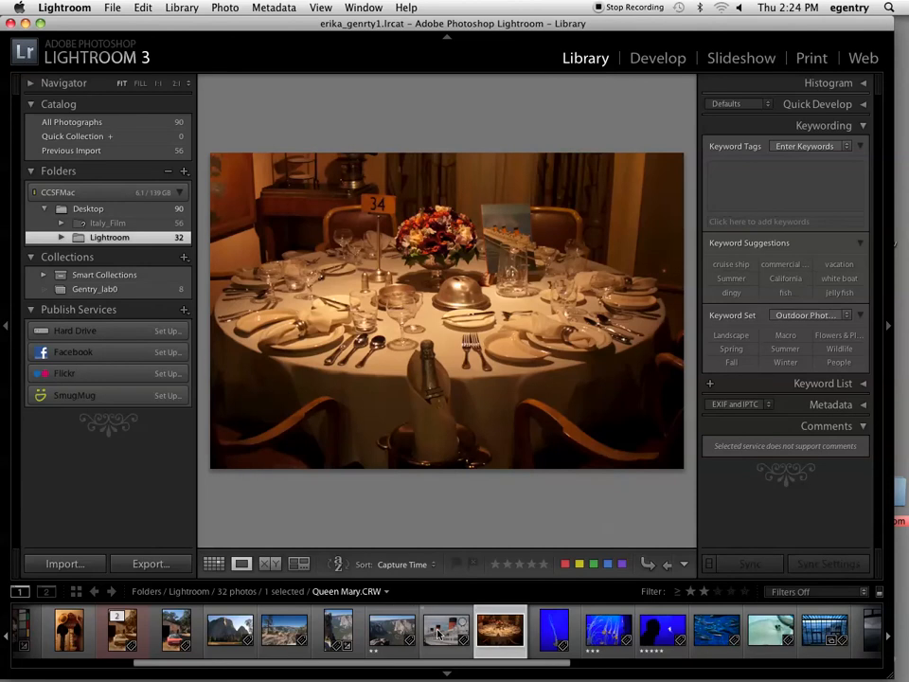
pyautogui.click(437, 632)
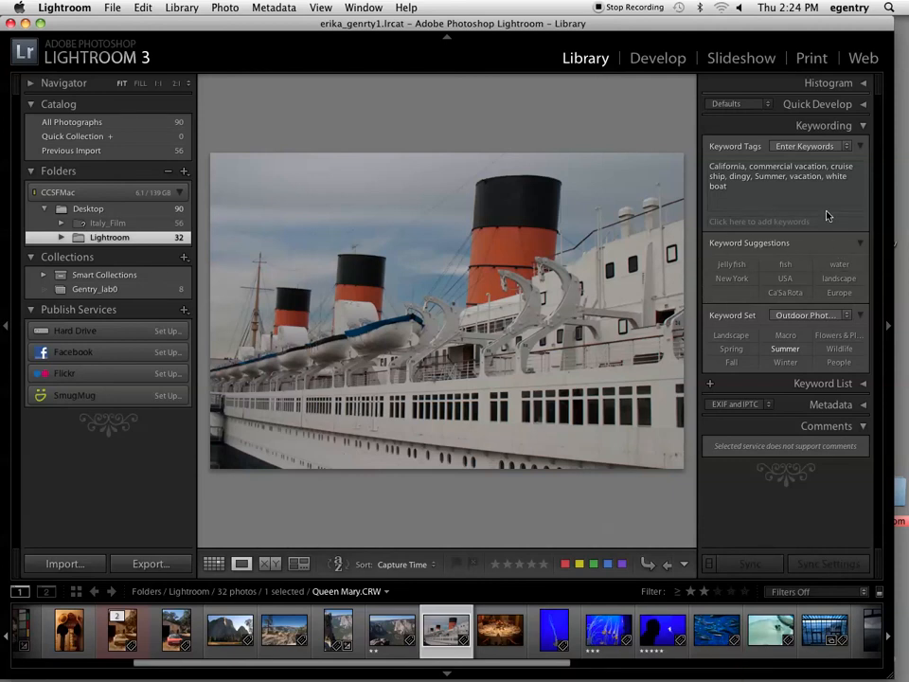
pyautogui.click(786, 280)
pyautogui.click(776, 179)
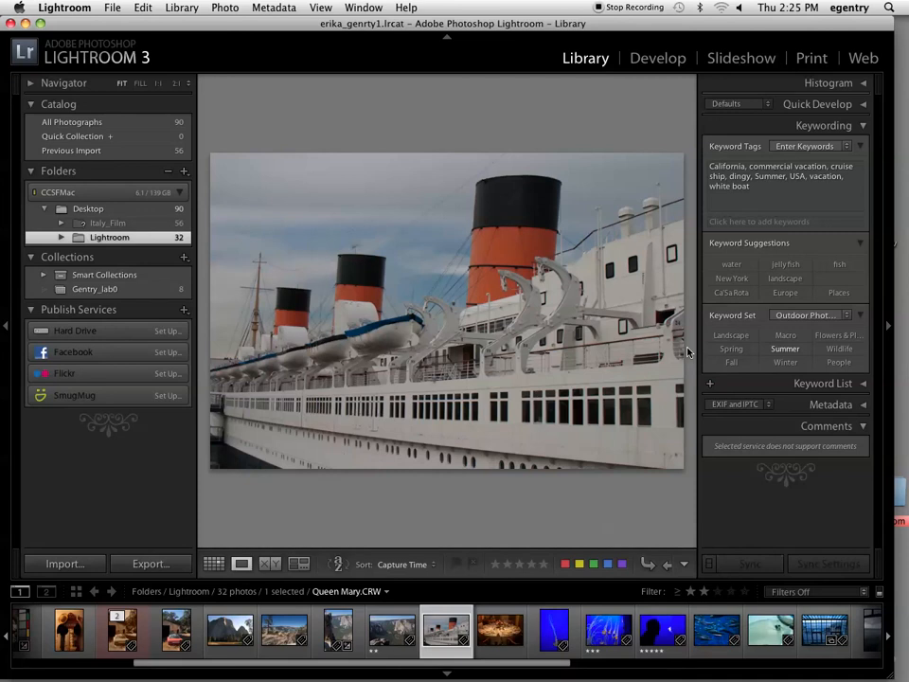
# - Load the Portrait Photography keyword set, and switch to the Wedding Photography set
pyautogui.click(847, 316)
pyautogui.click(845, 318)
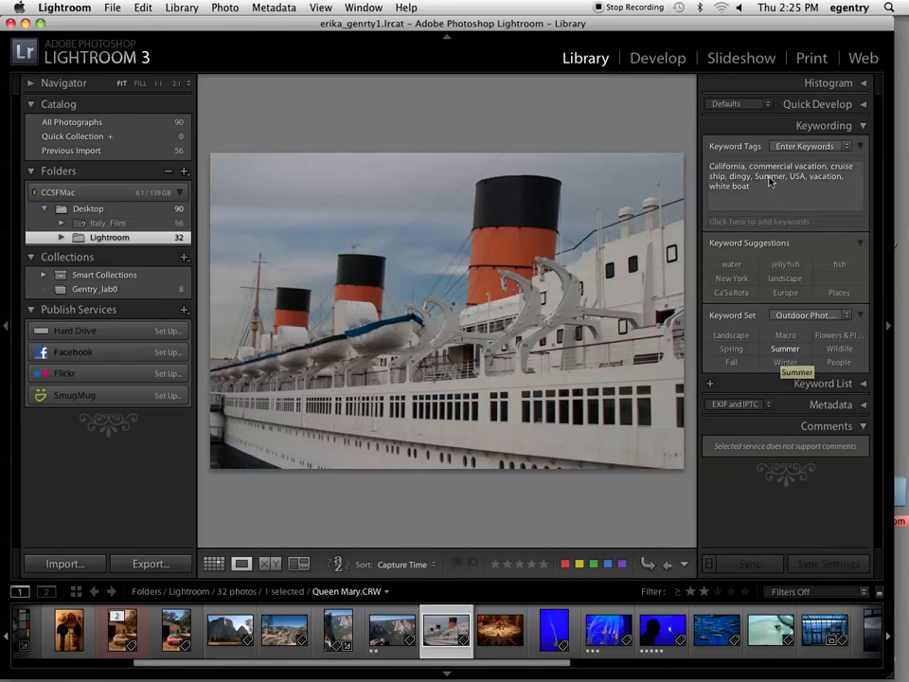
pyautogui.click(798, 315)
pyautogui.click(798, 324)
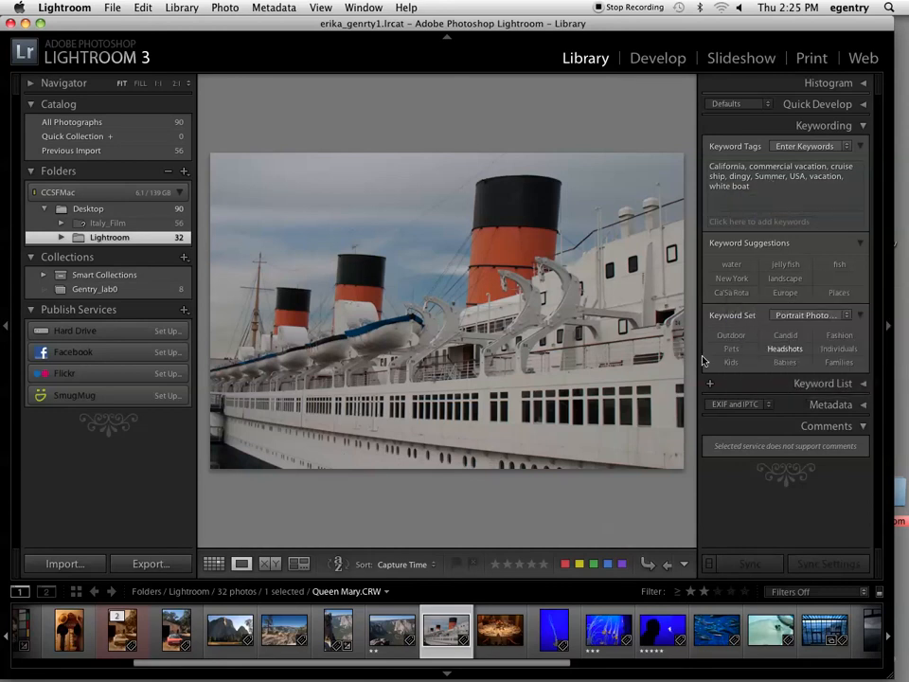
pyautogui.click(816, 315)
pyautogui.click(795, 323)
# - Edit the Wedding Photography keyword set, replacing Bride with Summer, Groom with vacation and Candid with blue sky
pyautogui.click(798, 315)
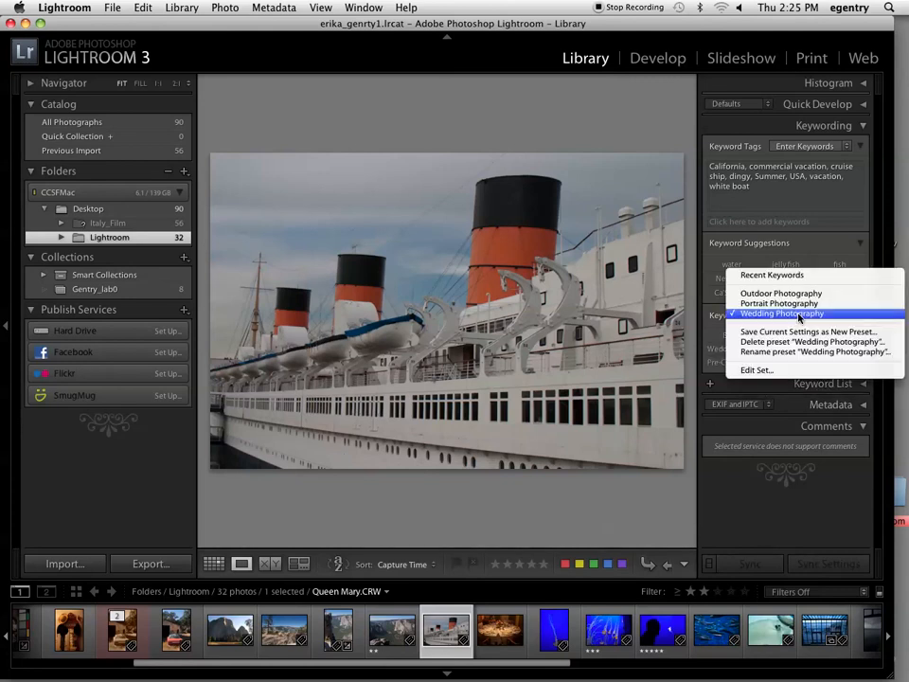
pyautogui.click(763, 370)
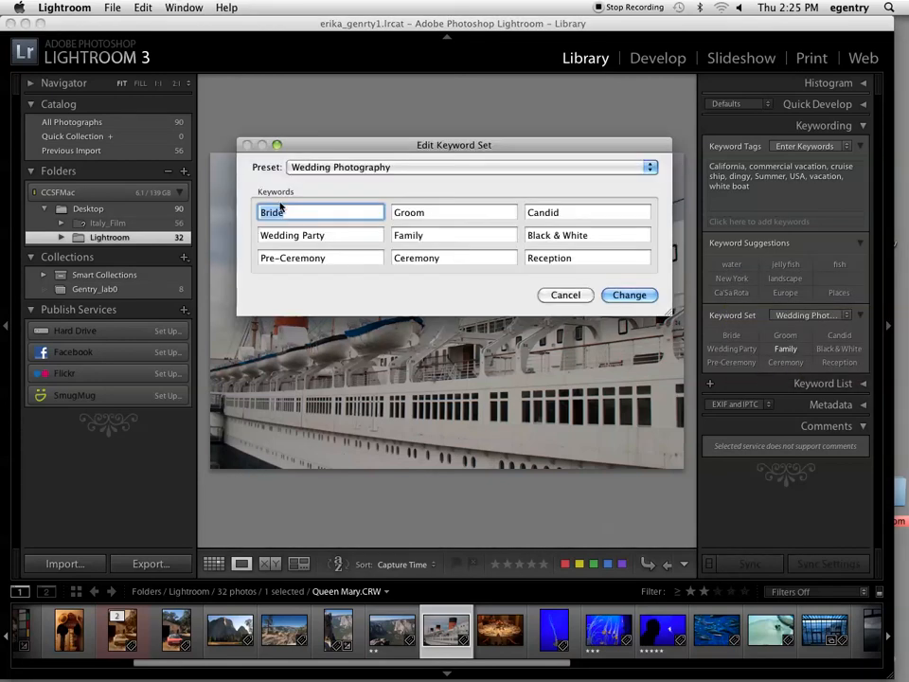
pyautogui.write('Summer')
pyautogui.press('Tab')
pyautogui.write('Vact')
pyautogui.press('BackSpace')
pyautogui.press('Return')
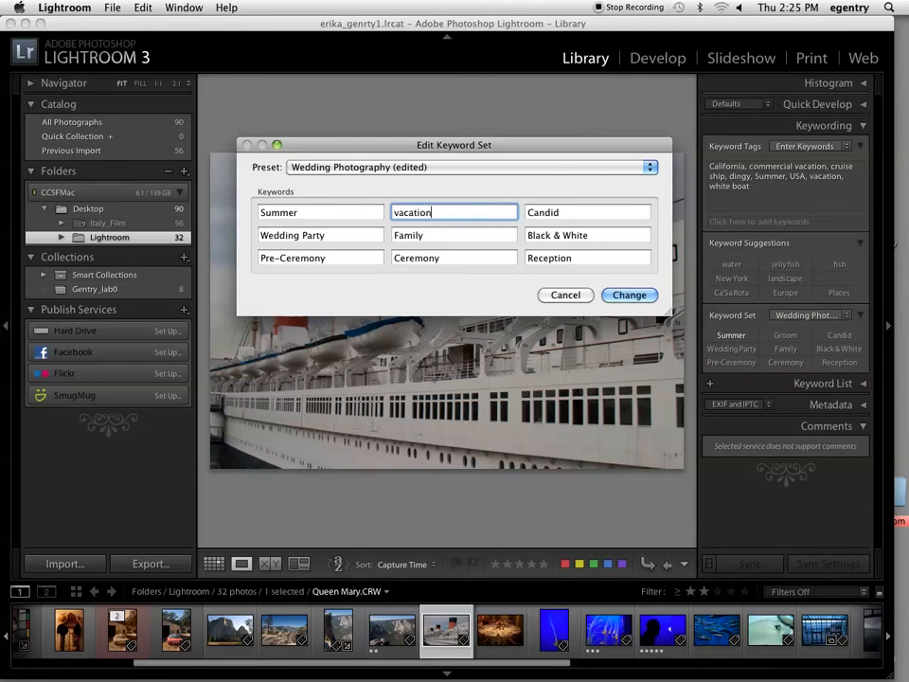
pyautogui.press('Tab')
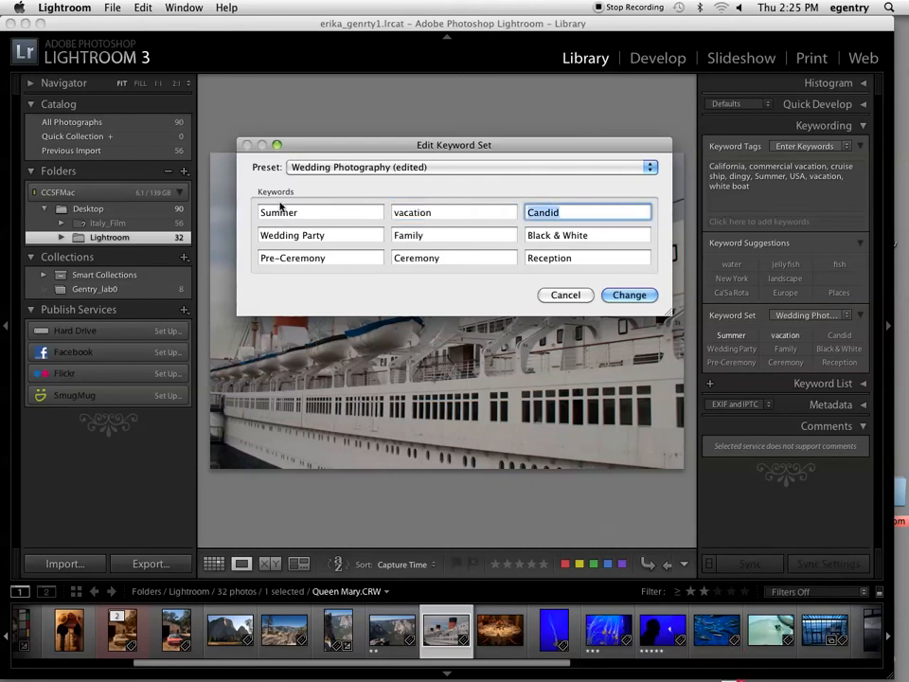
pyautogui.write('blue sky')
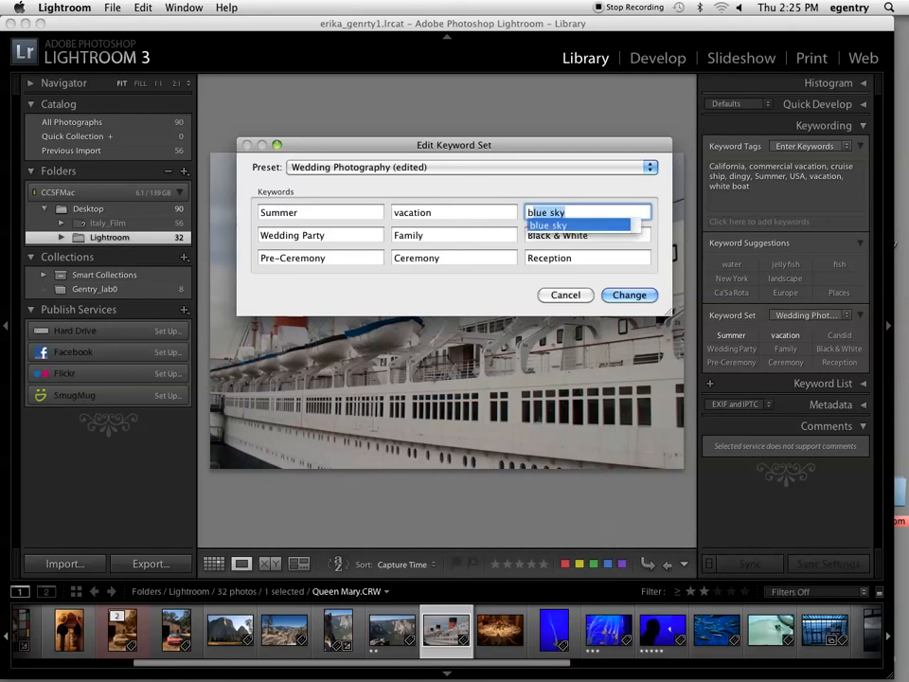
# - In the keyword set, replace Wedding Party with cruise ship, Black & White with color and Pre-Ceremony with horizontal
pyautogui.press('Tab')
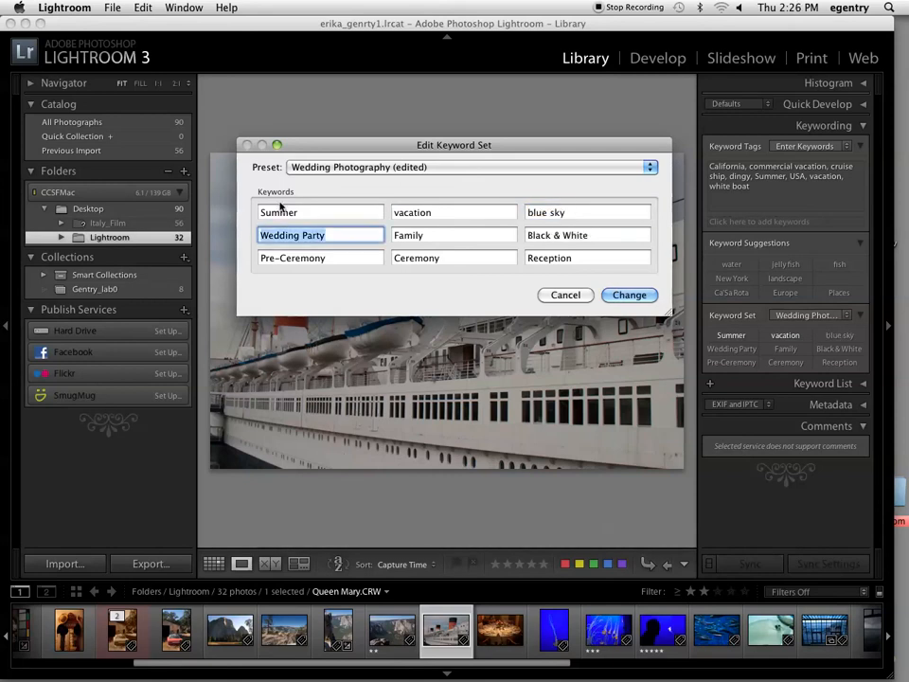
pyautogui.write('cruise ship')
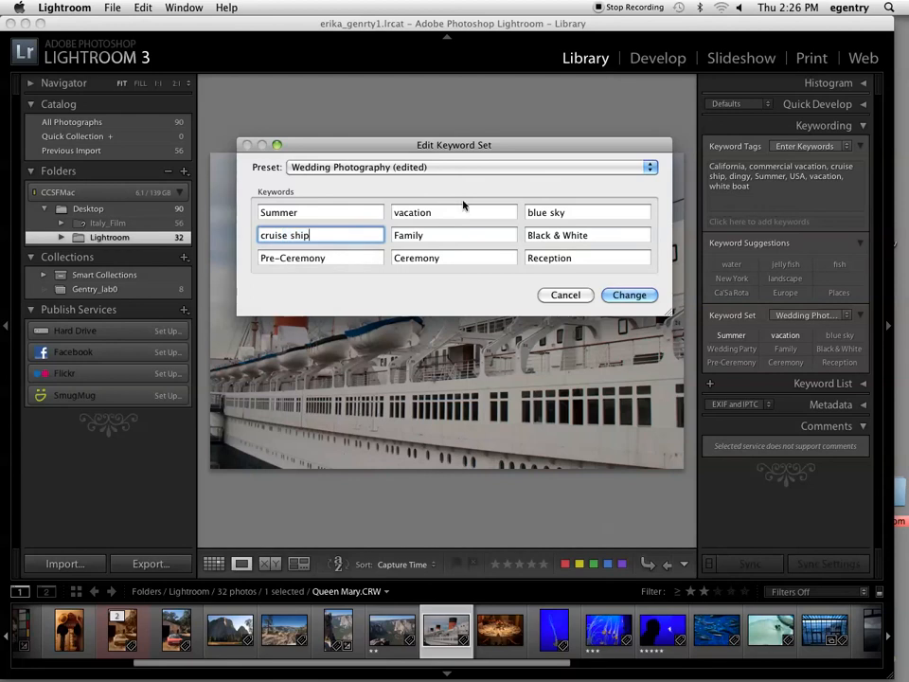
pyautogui.click(558, 240)
pyautogui.write('color')
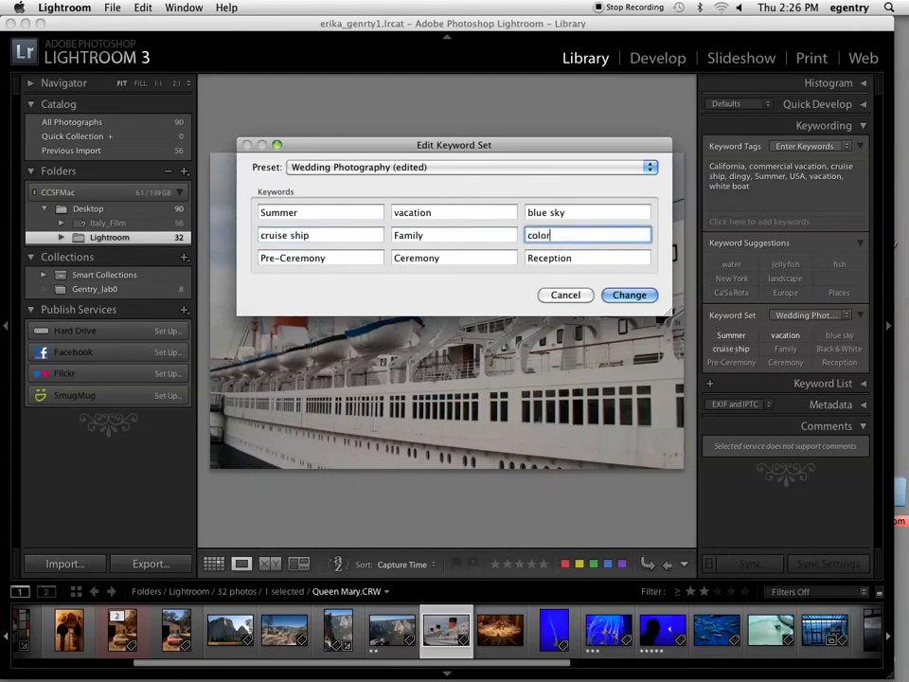
pyautogui.press('Tab')
pyautogui.write('horiz')
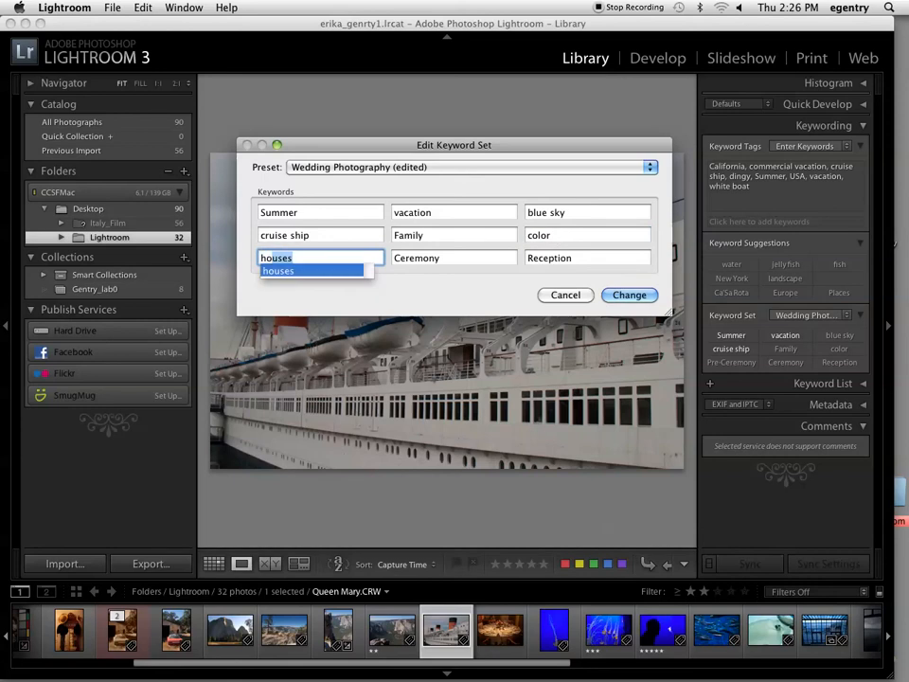
pyautogui.write('ontal')
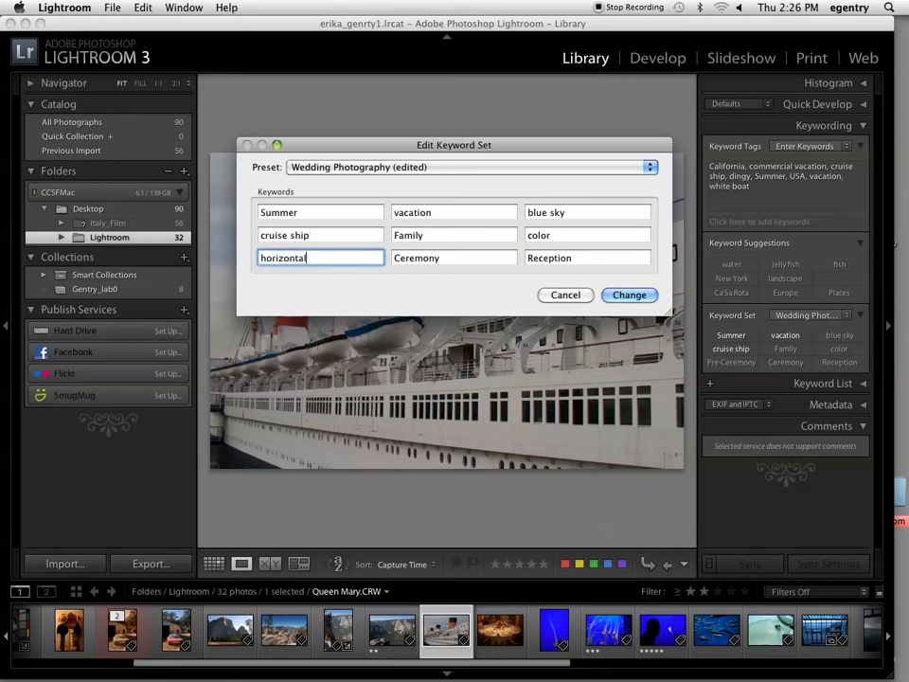
# - Save the edited keyword set as a new preset named Summer Vacation and apply the change
pyautogui.click(383, 166)
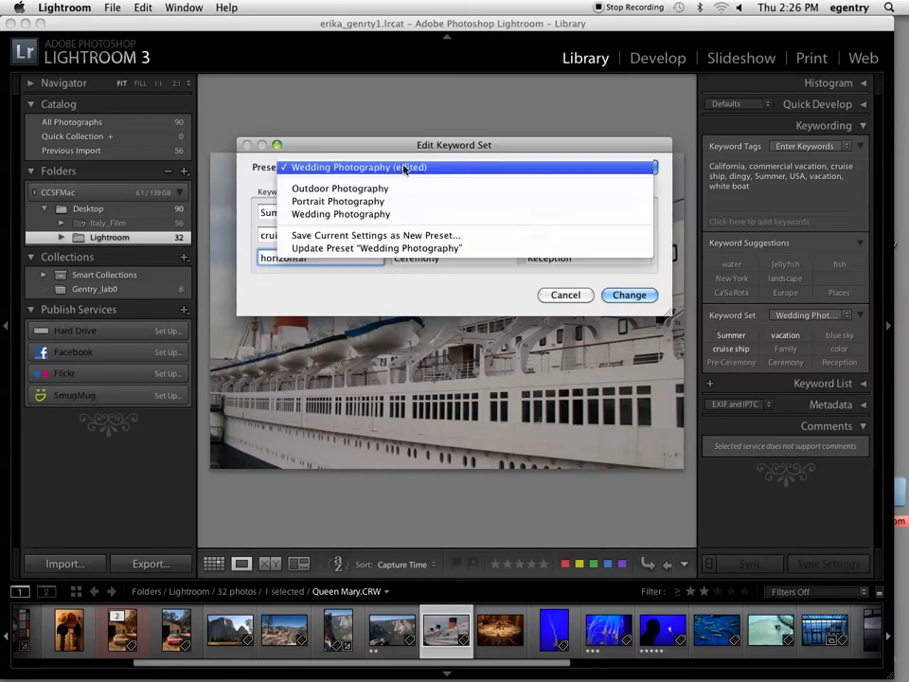
pyautogui.click(377, 235)
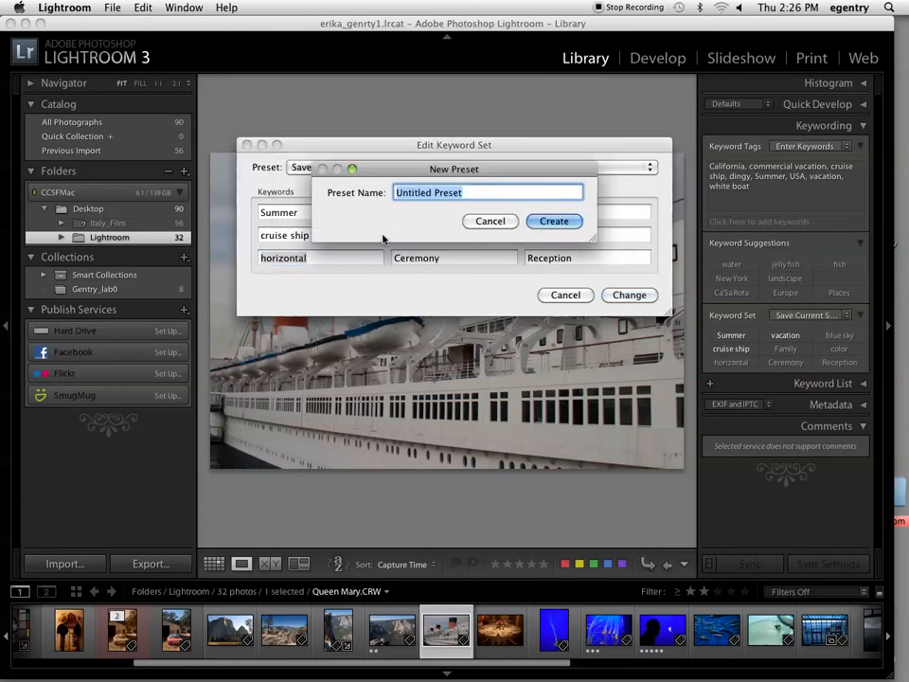
pyautogui.write('Vacati')
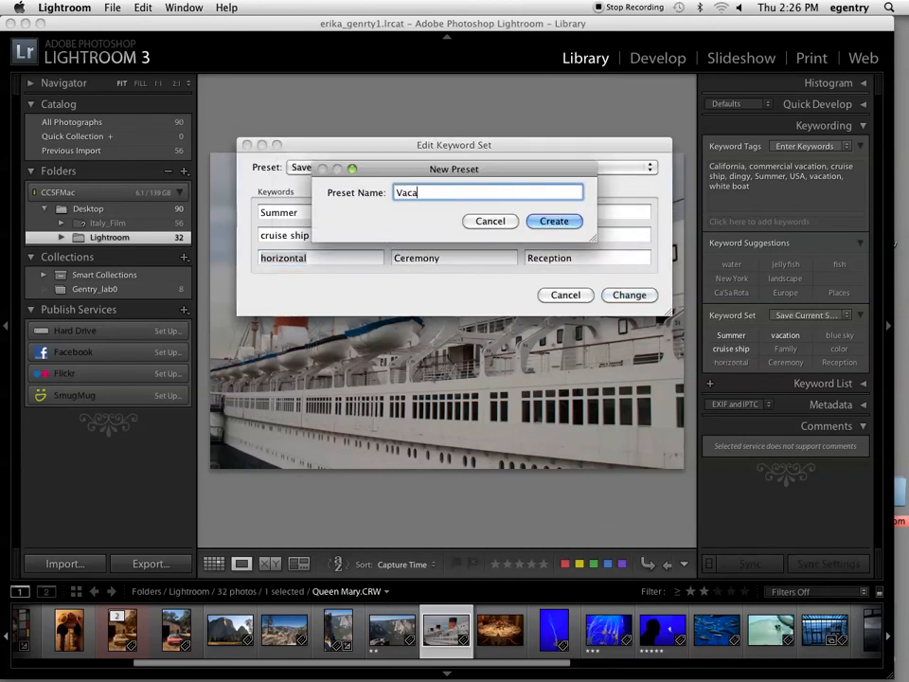
pyautogui.press('BackSpace')
pyautogui.press('BackSpace')
pyautogui.press('BackSpace')
pyautogui.press('BackSpace')
pyautogui.press('BackSpace')
pyautogui.press('BackSpace')
pyautogui.write('Summer Vacation')
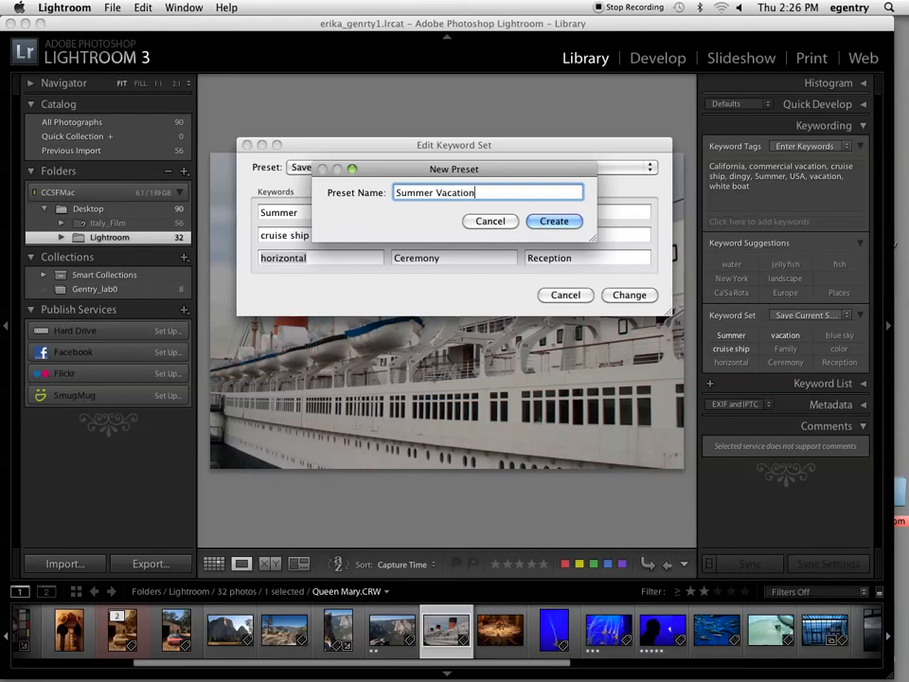
pyautogui.press('Return')
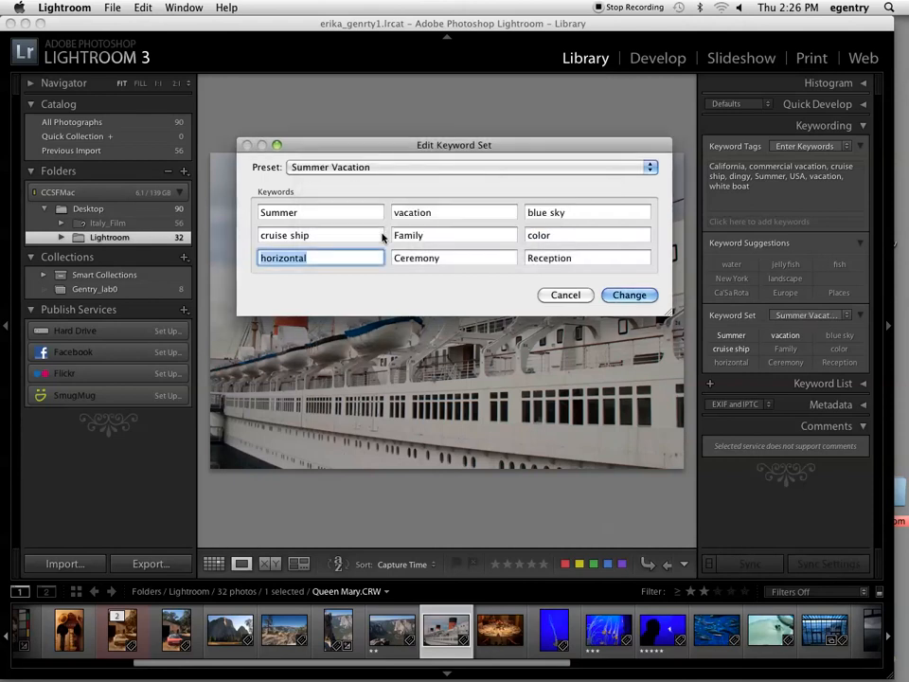
pyautogui.click(606, 296)
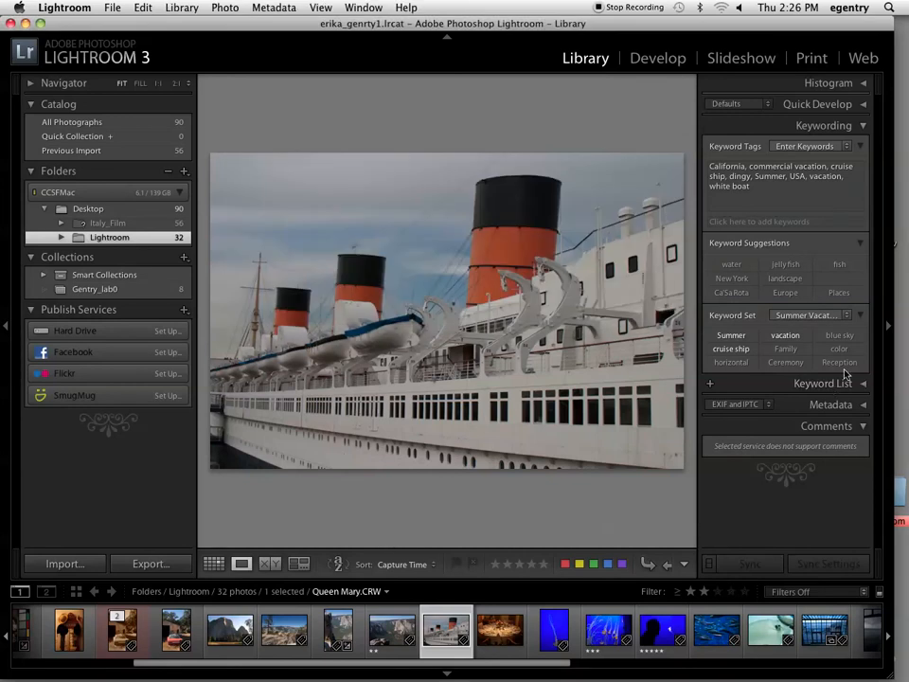
# - Switch the keyword set to Outdoor Photography and back to Summer Vacation
pyautogui.click(810, 314)
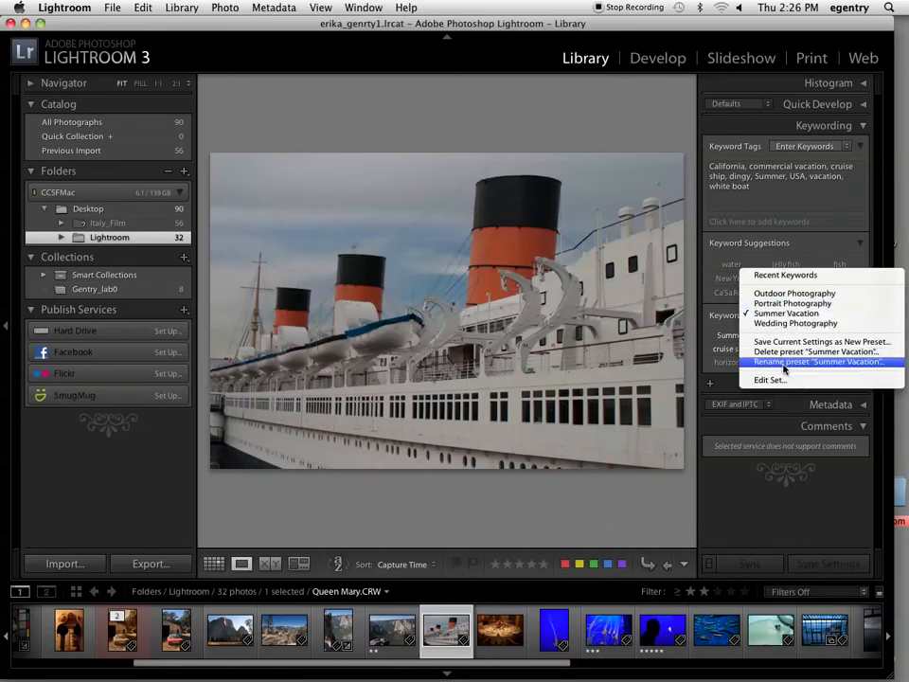
pyautogui.click(784, 294)
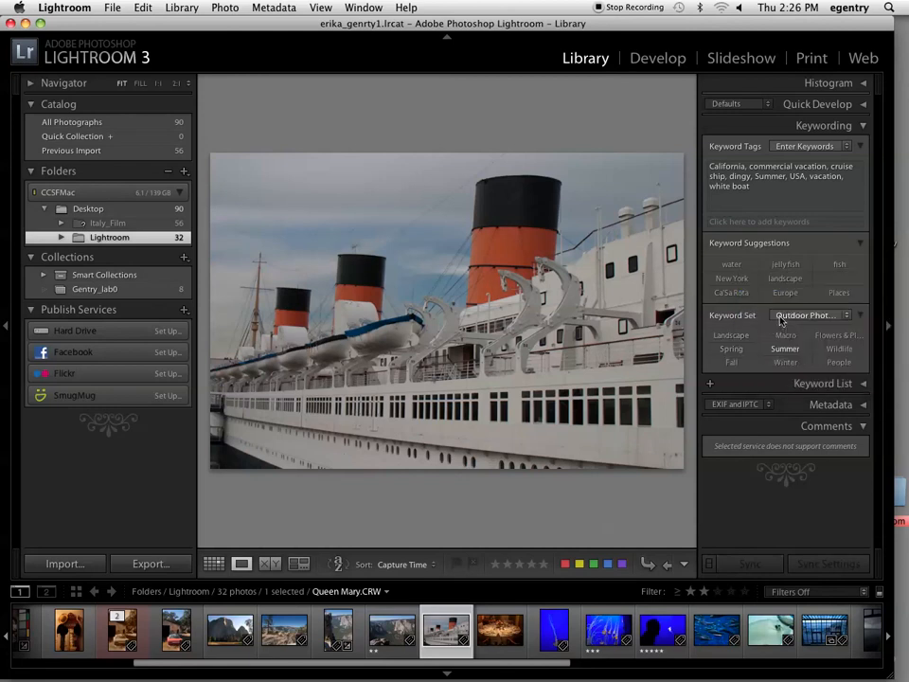
pyautogui.click(782, 321)
pyautogui.click(786, 335)
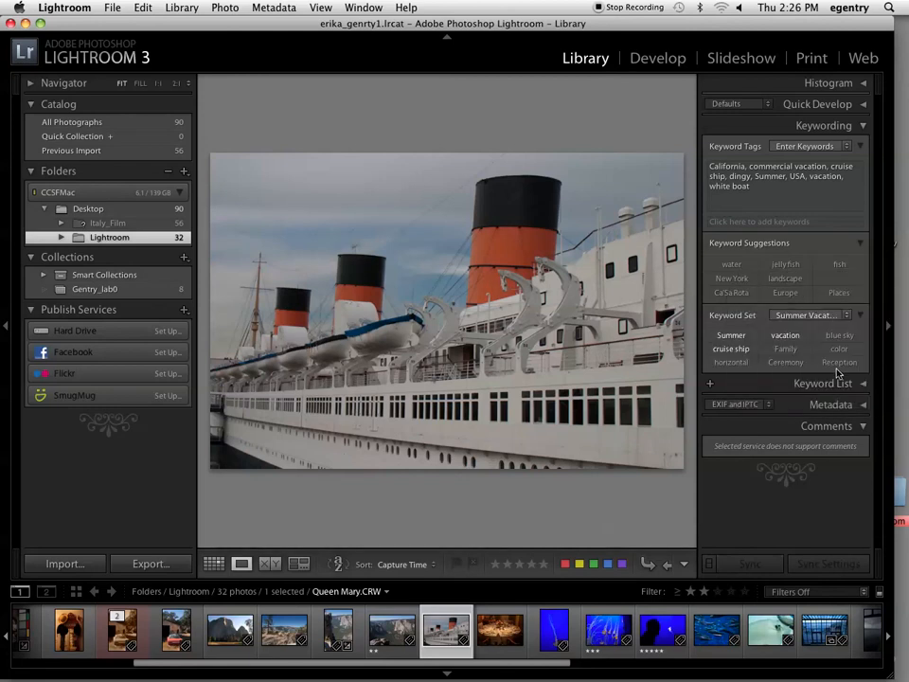
pyautogui.click(862, 126)
pyautogui.click(864, 127)
# - Return to the photo grid and add the folder's last photo and the mountain landscape with trees to the Queen Mary selection
pyautogui.click(214, 564)
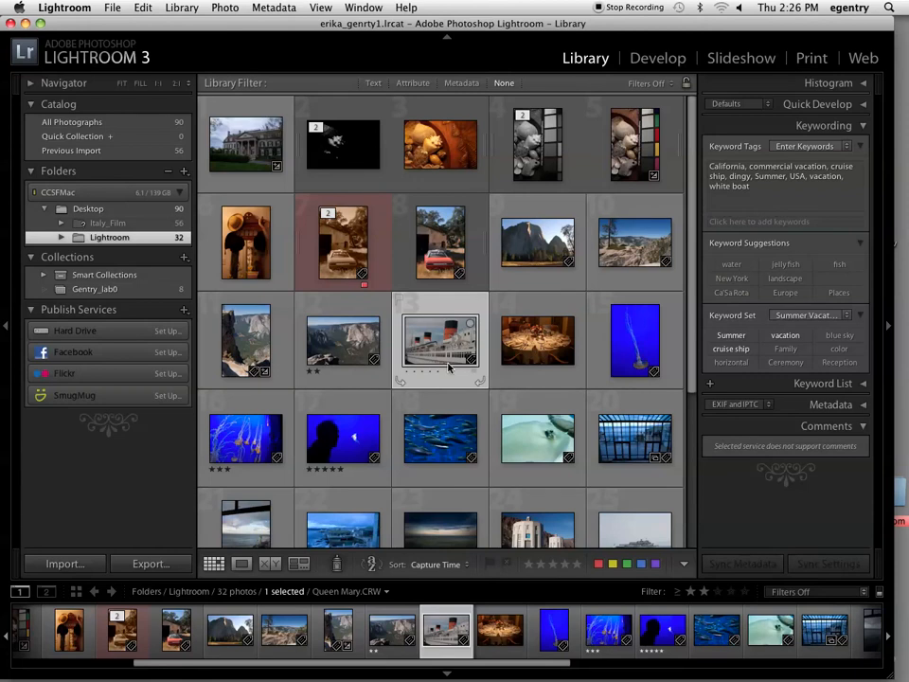
pyautogui.scroll(-3, 449, 367)
pyautogui.scroll(-3, 449, 368)
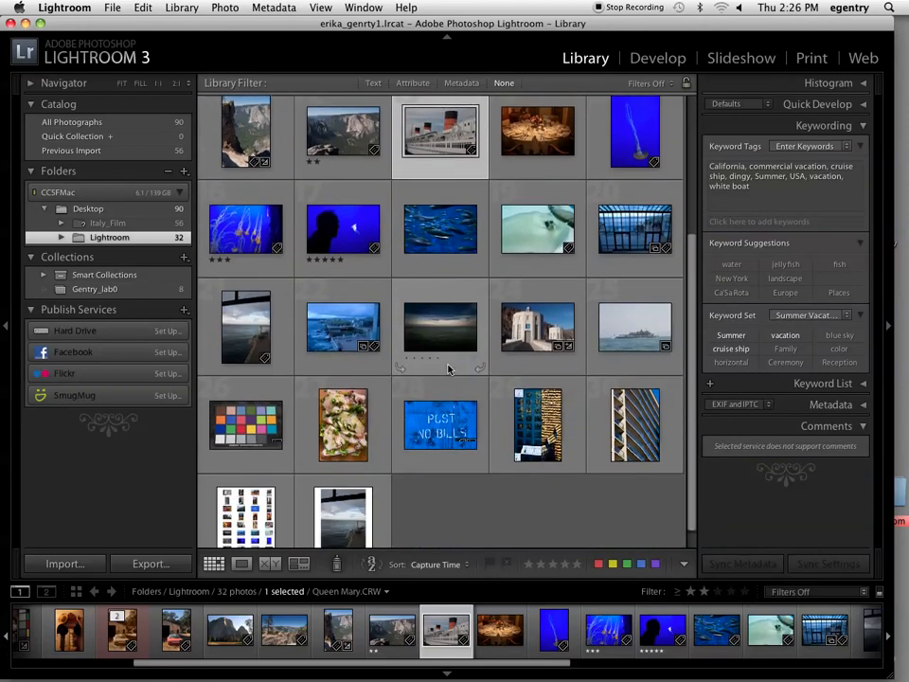
pyautogui.keyDown('super'); pyautogui.click(353, 500); pyautogui.keyUp('super')
pyautogui.scroll(5, 350, 502)
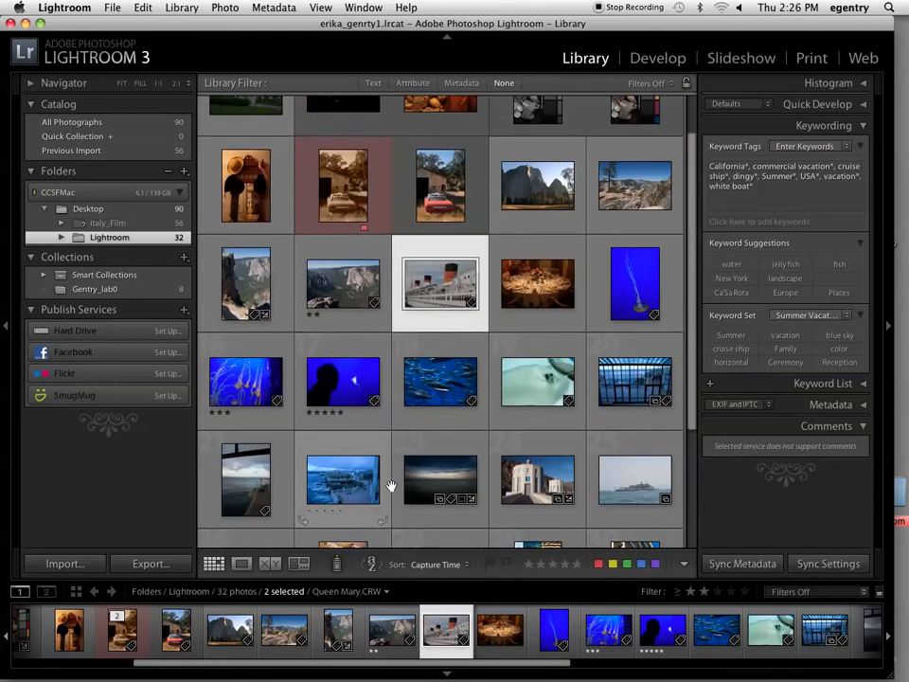
pyautogui.keyDown('super'); pyautogui.click(633, 244); pyautogui.keyUp('super')
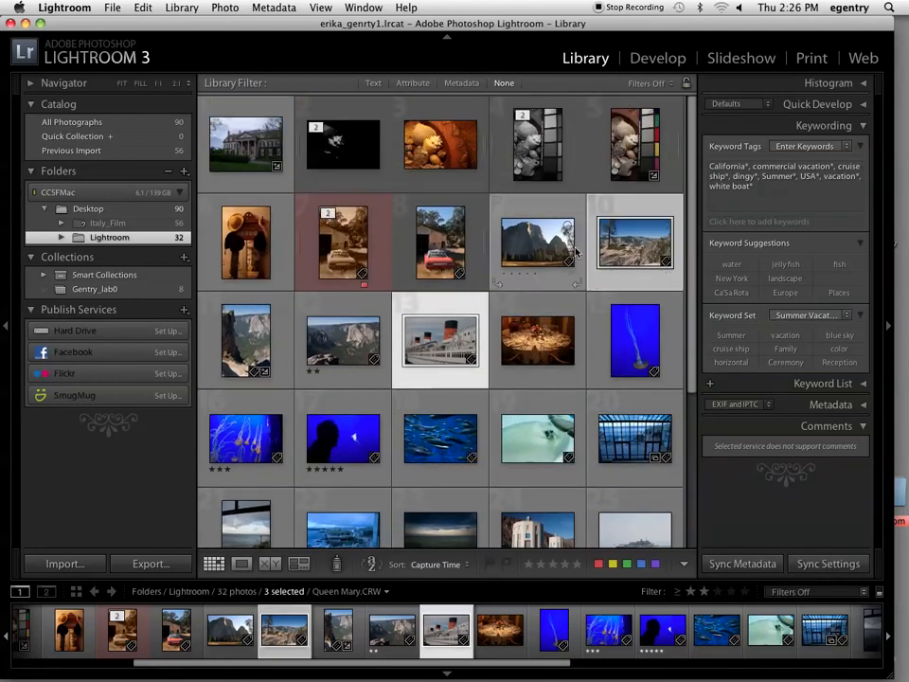
# - Synchronize the Queen Mary photo's copyright, creator and keyword metadata to the selected photos, and check the mountain landscape's keyword tags
pyautogui.click(743, 564)
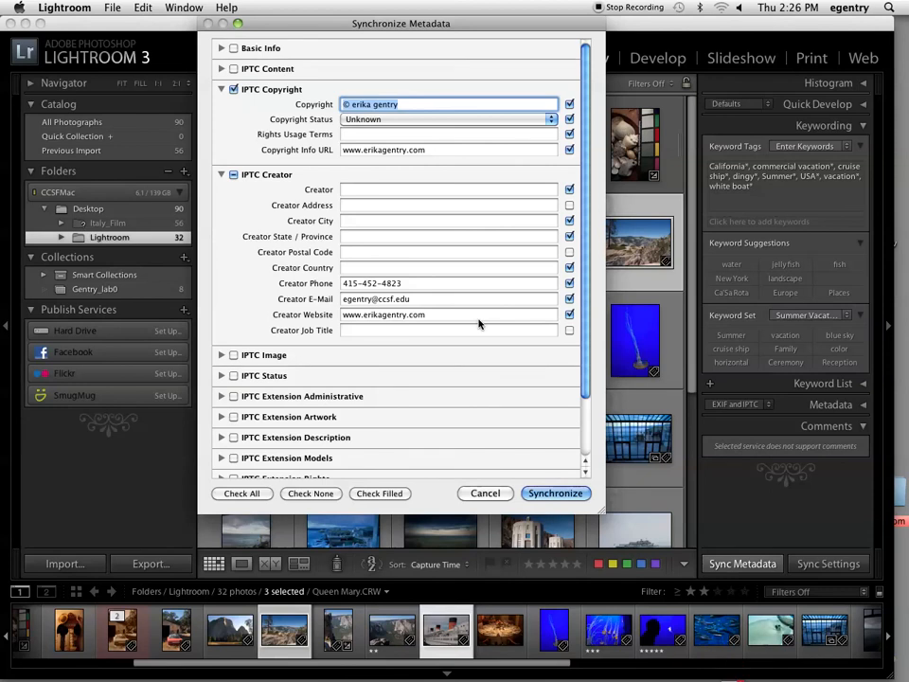
pyautogui.moveTo(378, 23); pyautogui.dragTo(47, 29)
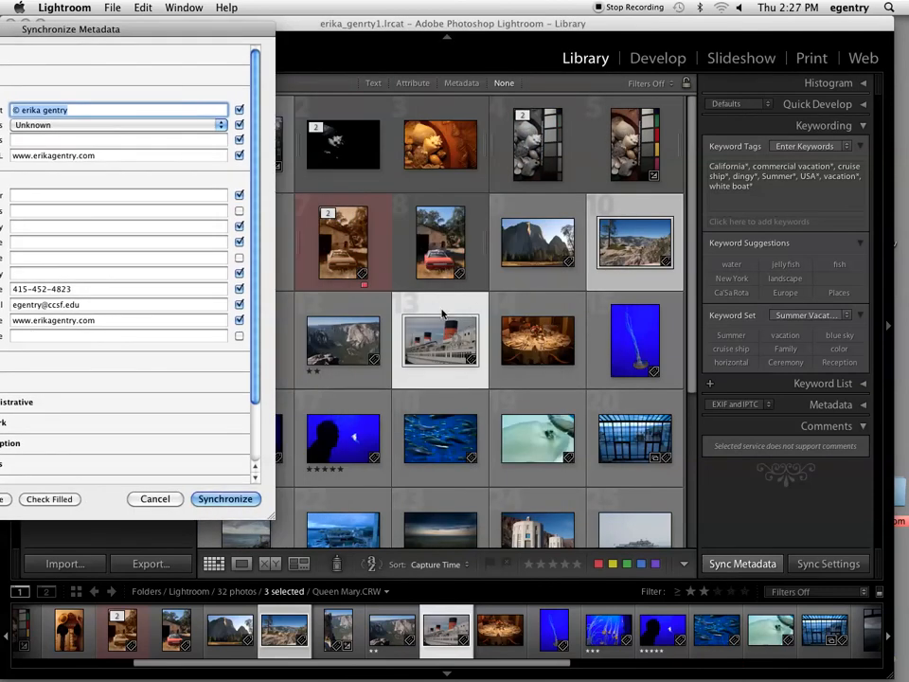
pyautogui.moveTo(214, 31); pyautogui.dragTo(512, 43)
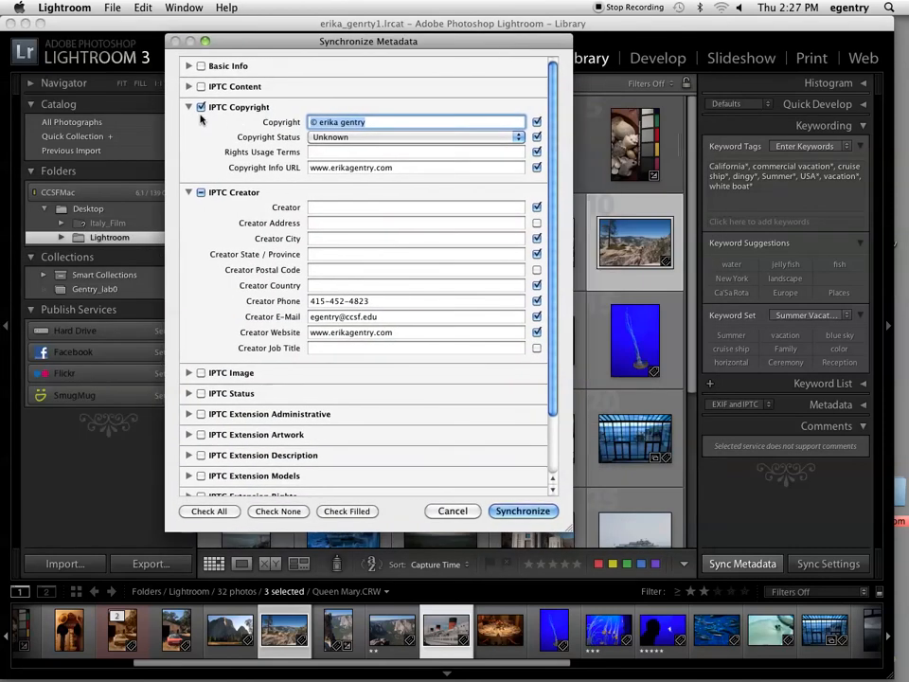
pyautogui.click(187, 192)
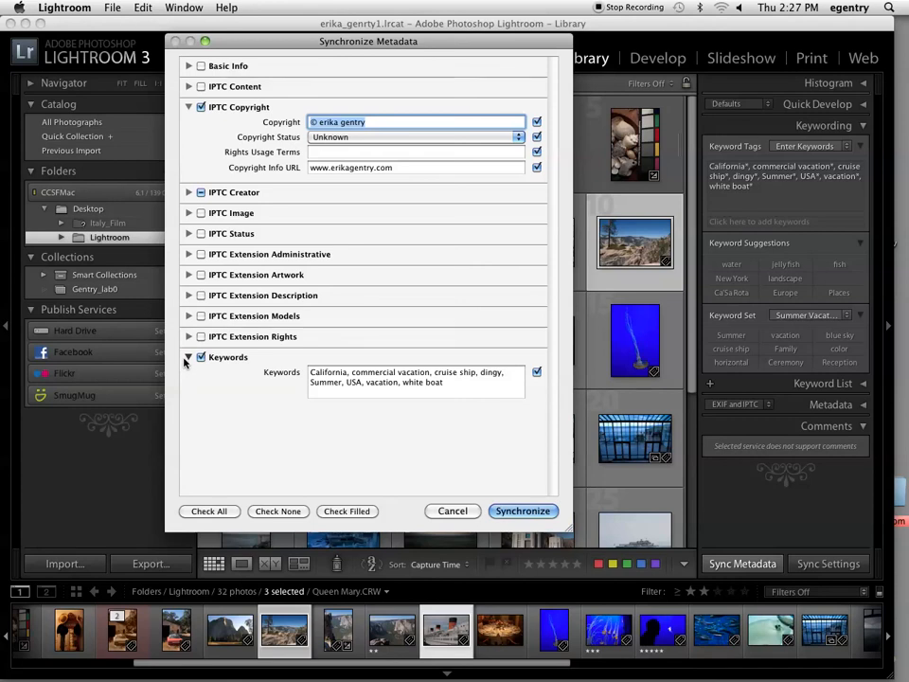
pyautogui.click(528, 513)
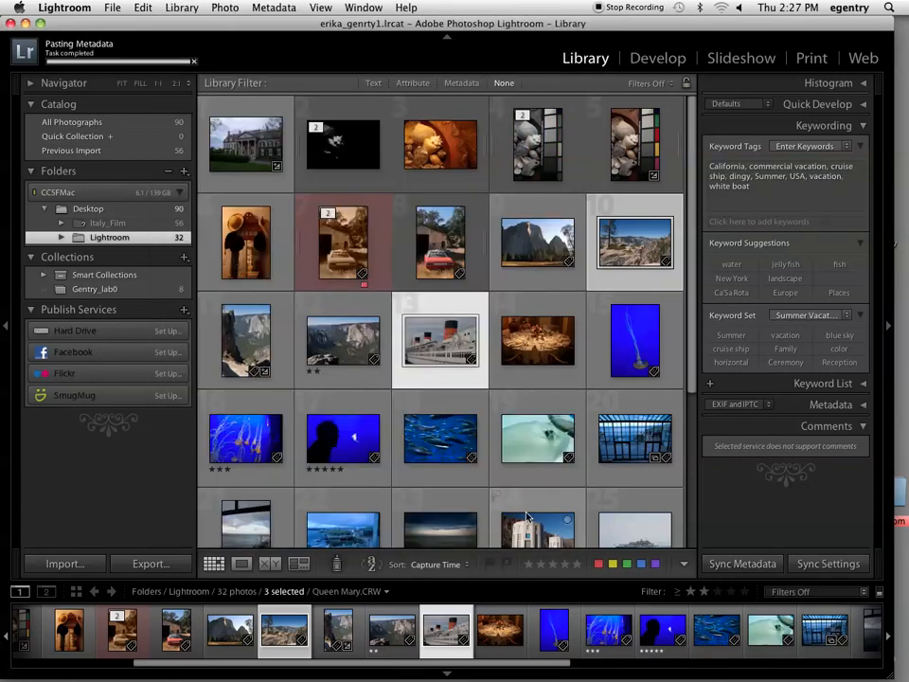
pyautogui.click(538, 349)
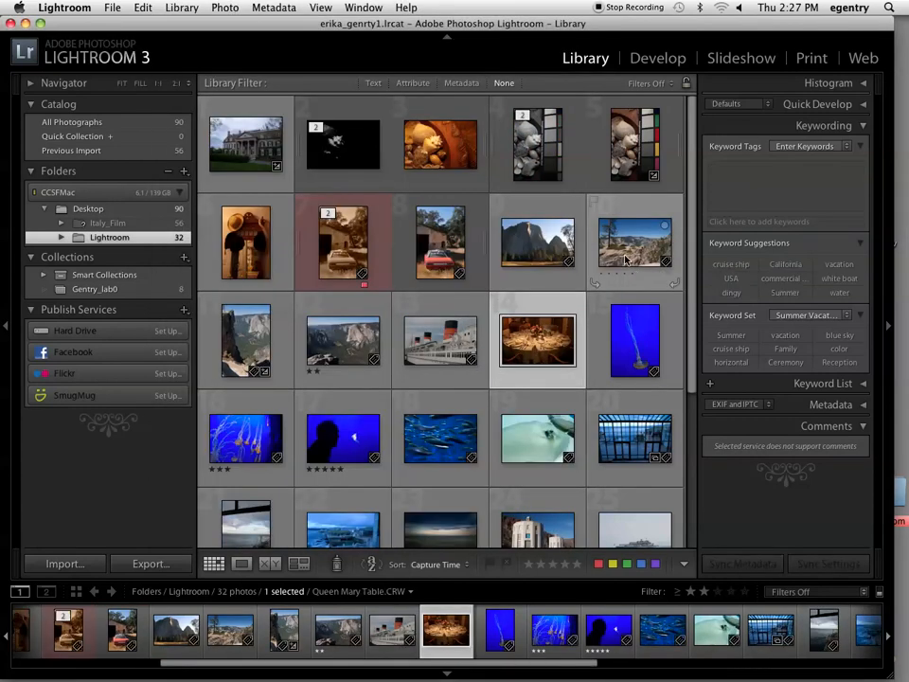
pyautogui.click(635, 242)
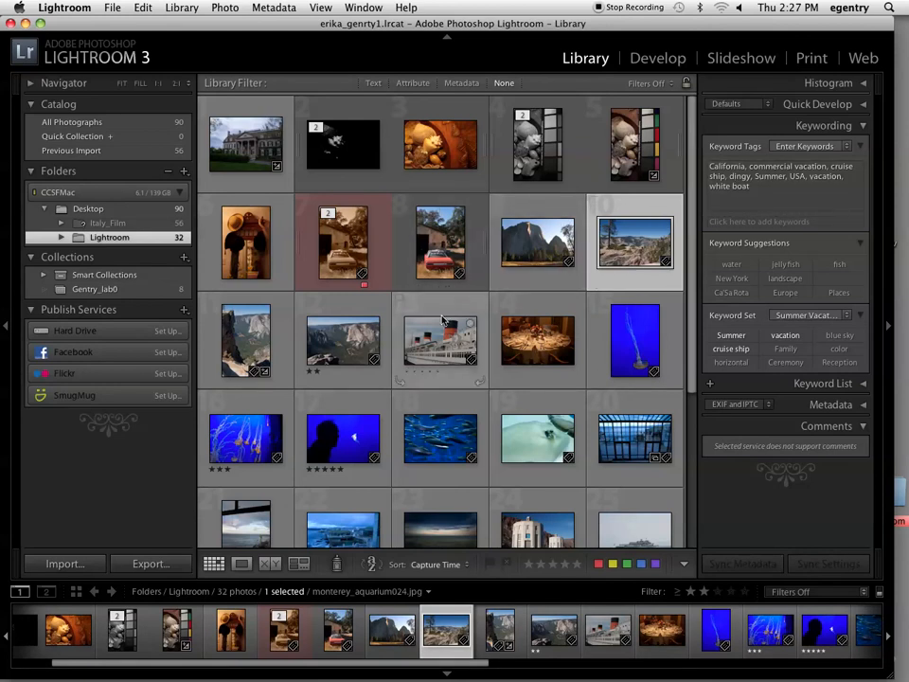
# - Expand the Keyword List and show all catalog photos tagged California
pyautogui.click(822, 383)
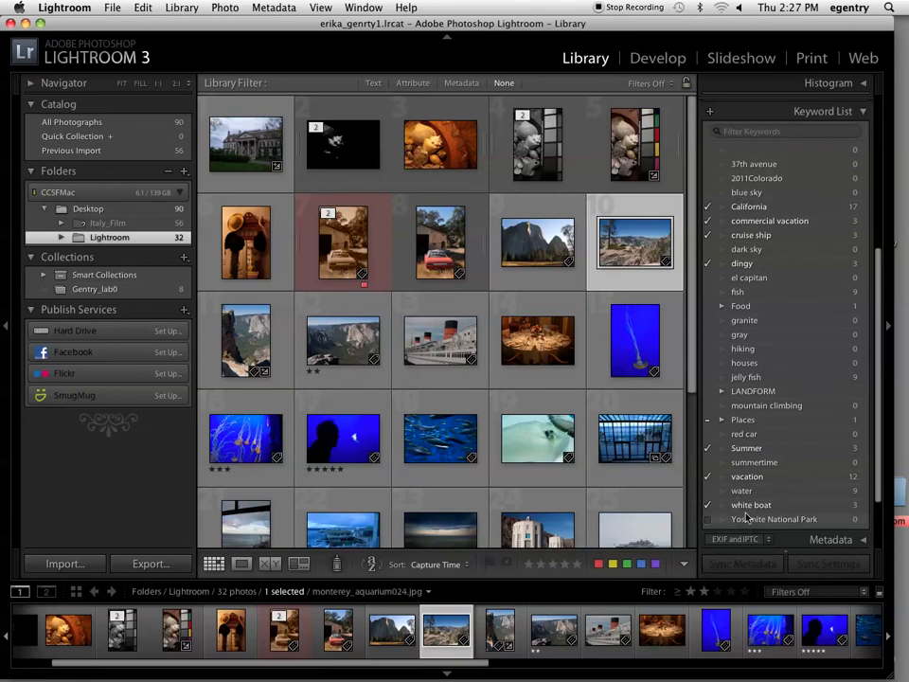
pyautogui.click(859, 207)
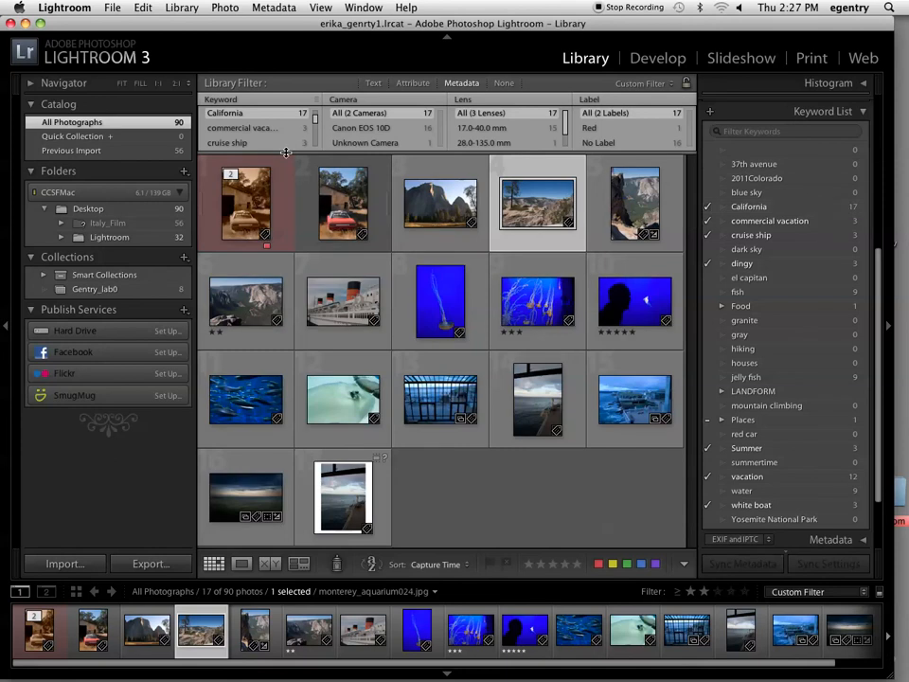
# - Switch to Remote Desktop and stop the active screen sharing task
pyautogui.moveTo(313, 662)
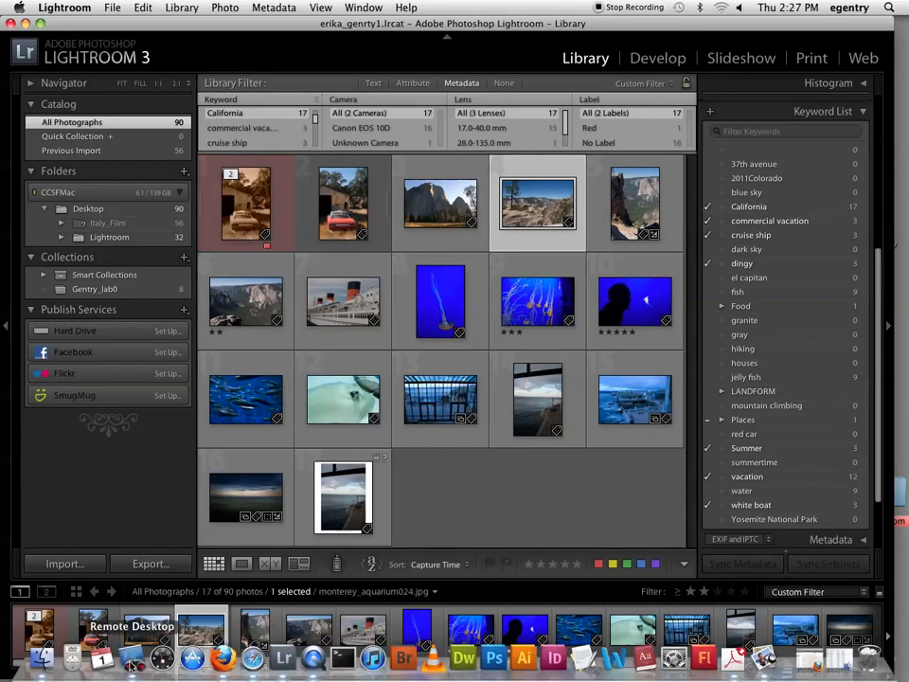
pyautogui.click(132, 663)
pyautogui.click(587, 176)
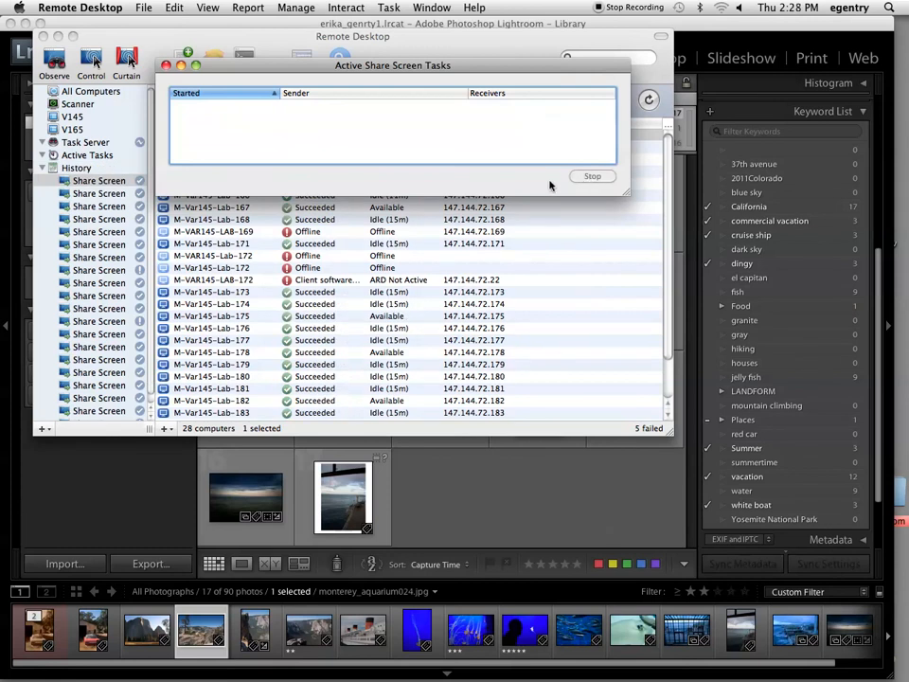
pyautogui.moveTo(283, 662)
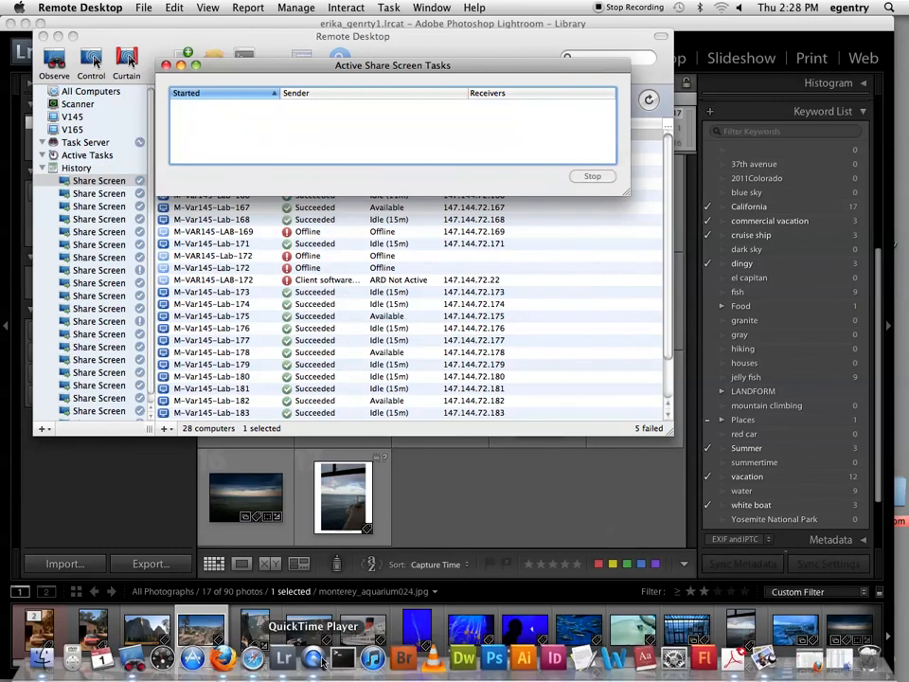
pyautogui.moveTo(315, 660); pyautogui.dragTo(266, 621)
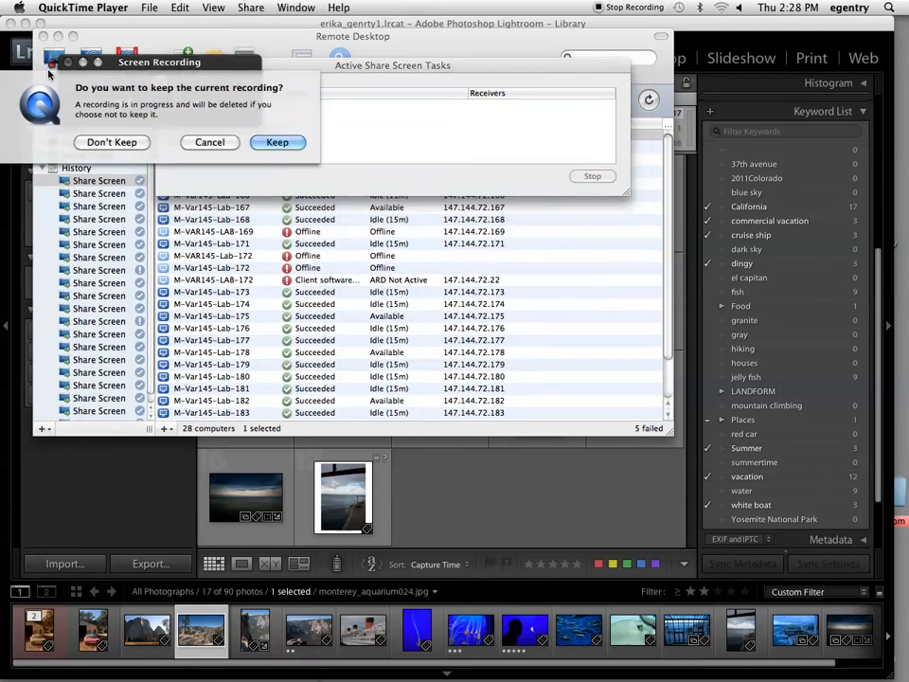